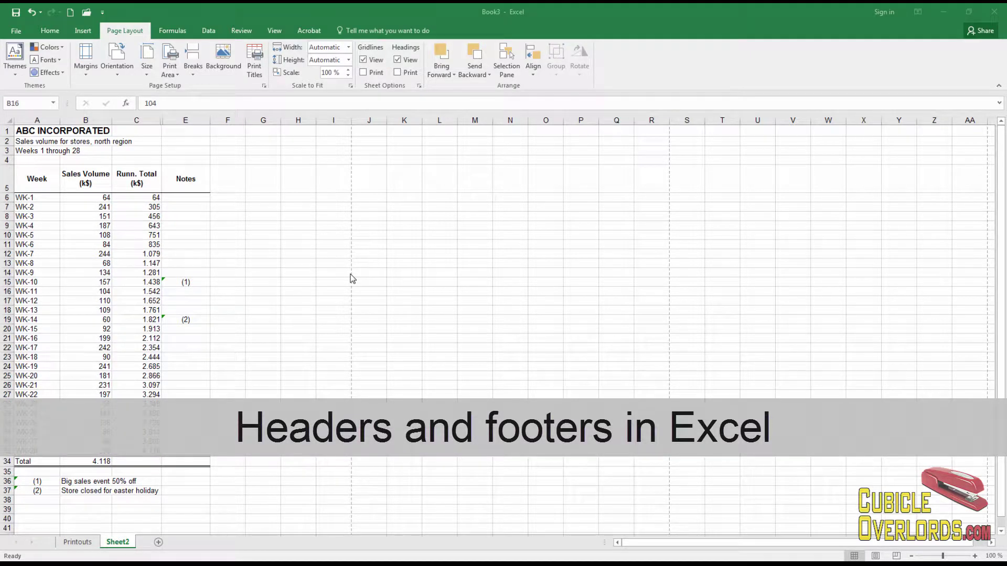
# - From cell A2, preview the printed page with its current header and footer, then return to the sheet
pyautogui.click(46, 139)
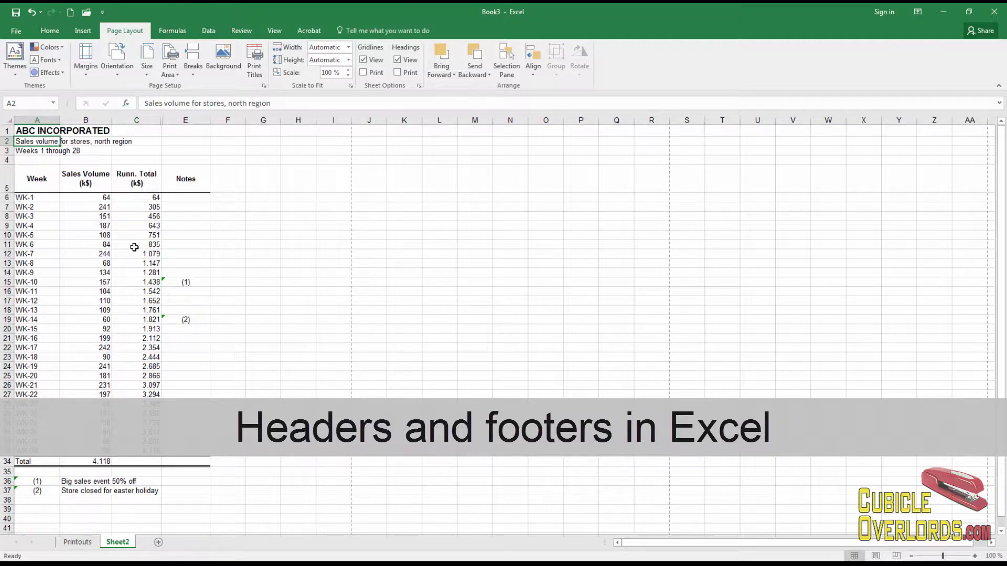
pyautogui.hotkey('ctrl', 'p')
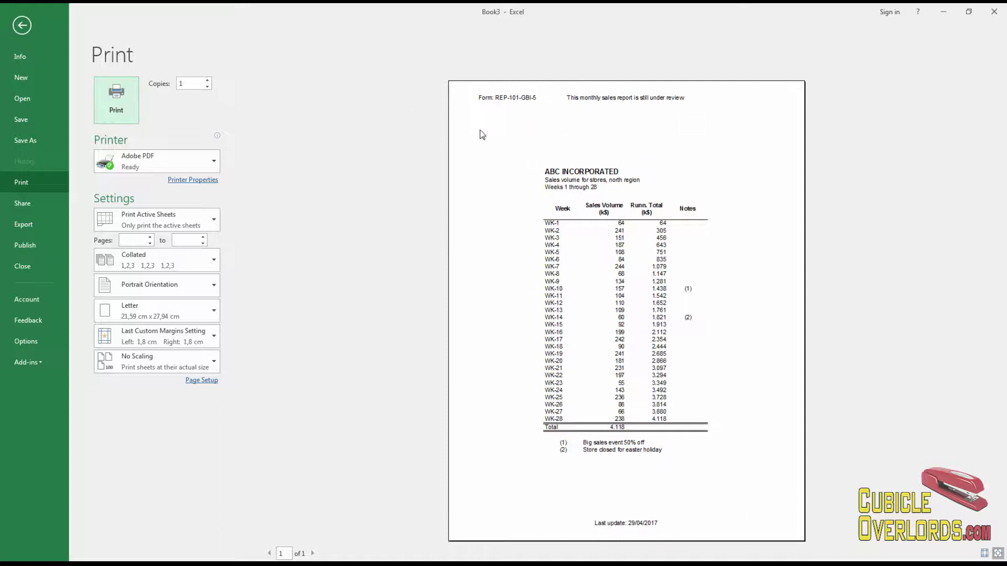
pyautogui.press('Escape')
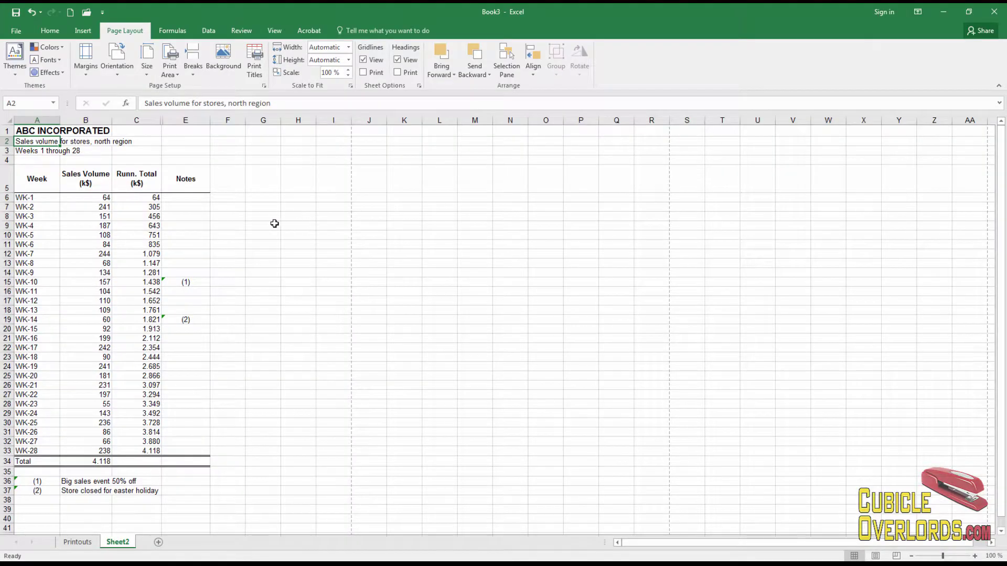
# - Select the empty cell A4 and then cell A25 holding WK-20
pyautogui.click(274, 224)
pyautogui.click(57, 160)
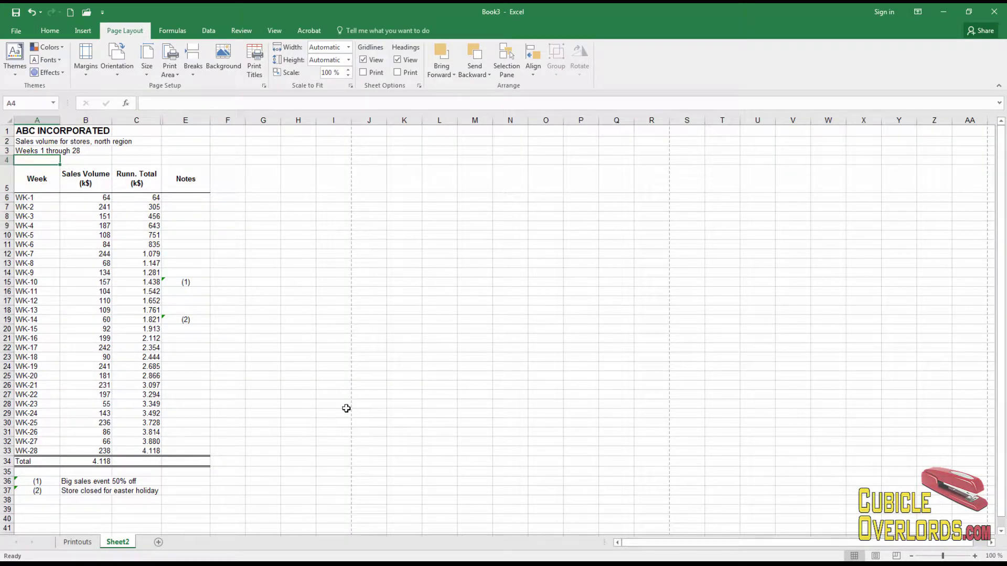
pyautogui.click(55, 377)
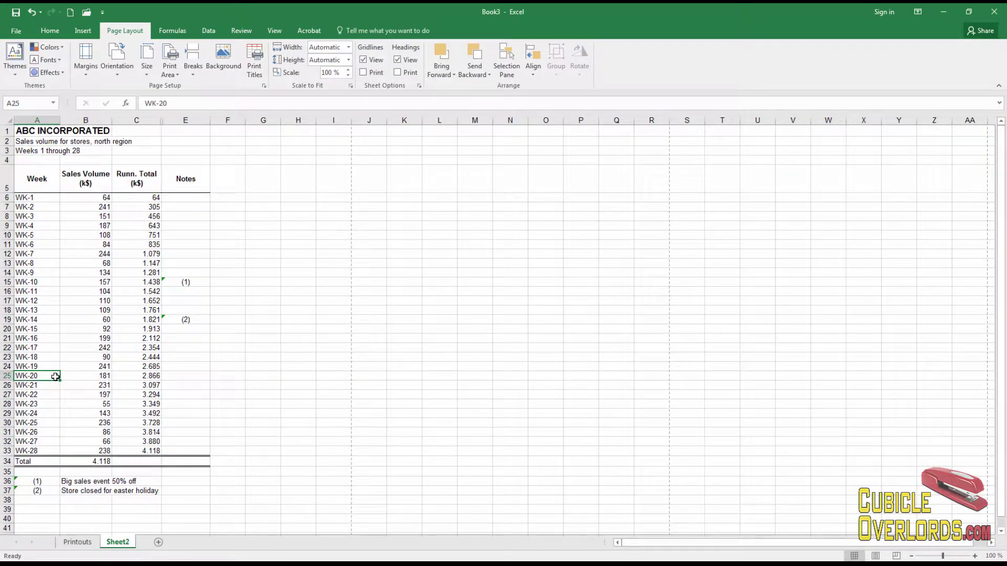
# - Show Page Setup's Header/Footer tab, with the dialog moved toward the centre
pyautogui.click(264, 86)
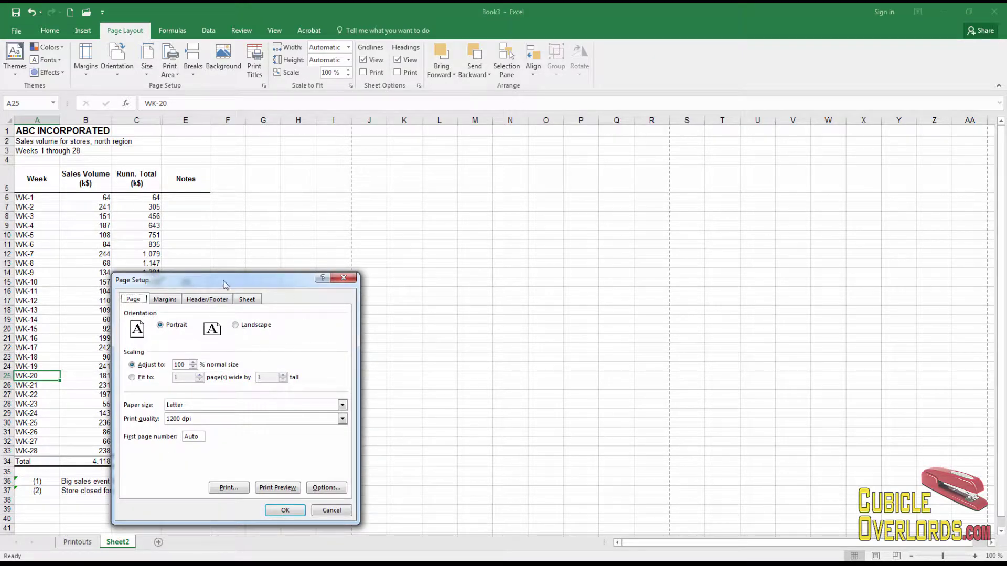
pyautogui.moveTo(225, 283); pyautogui.dragTo(450, 163)
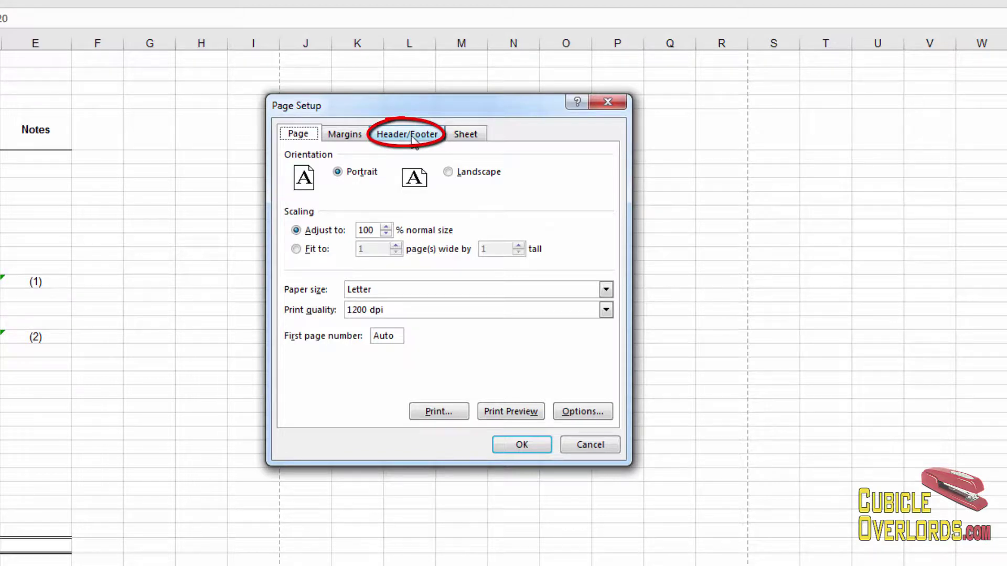
pyautogui.click(412, 137)
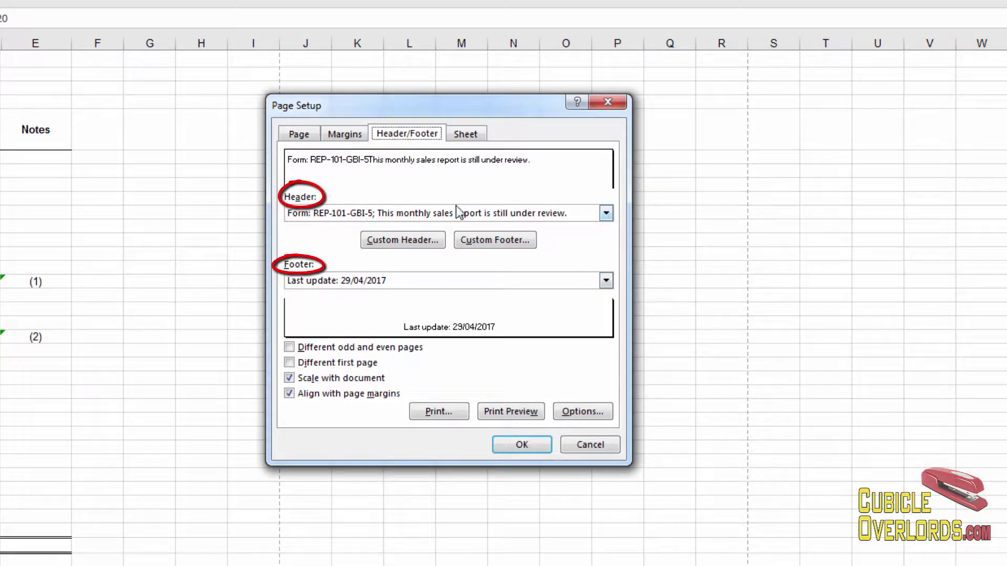
# - Browse the Header preset list and close it without changing the header
pyautogui.click(606, 213)
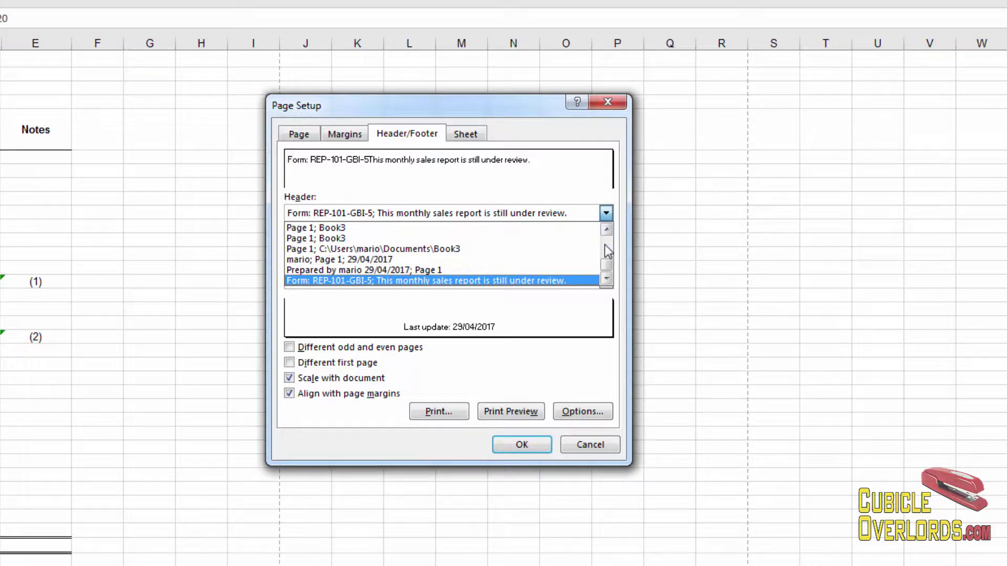
pyautogui.scroll(5, 605, 247)
pyautogui.scroll(-1, 606, 255)
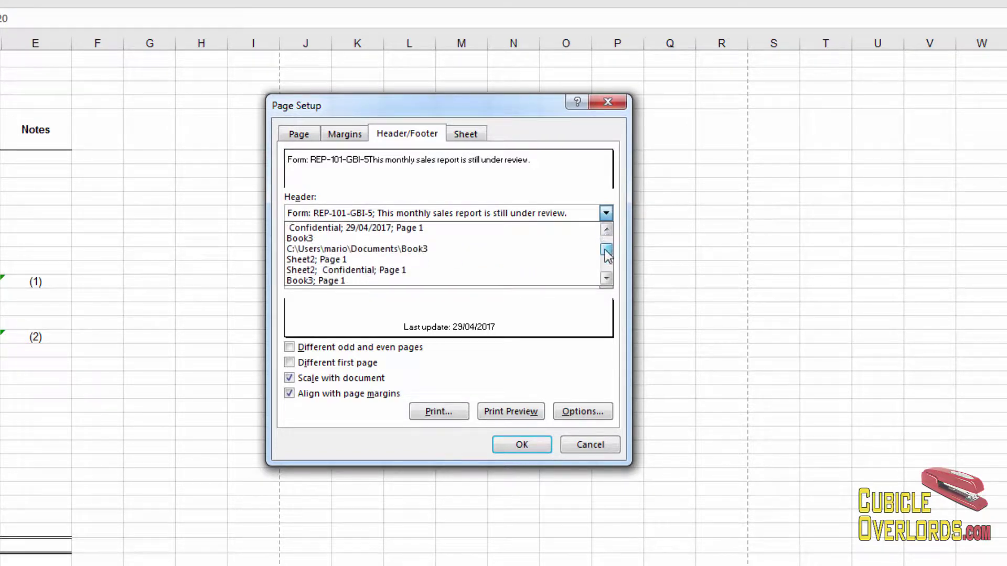
pyautogui.scroll(-2, 606, 254)
pyautogui.scroll(4, 605, 254)
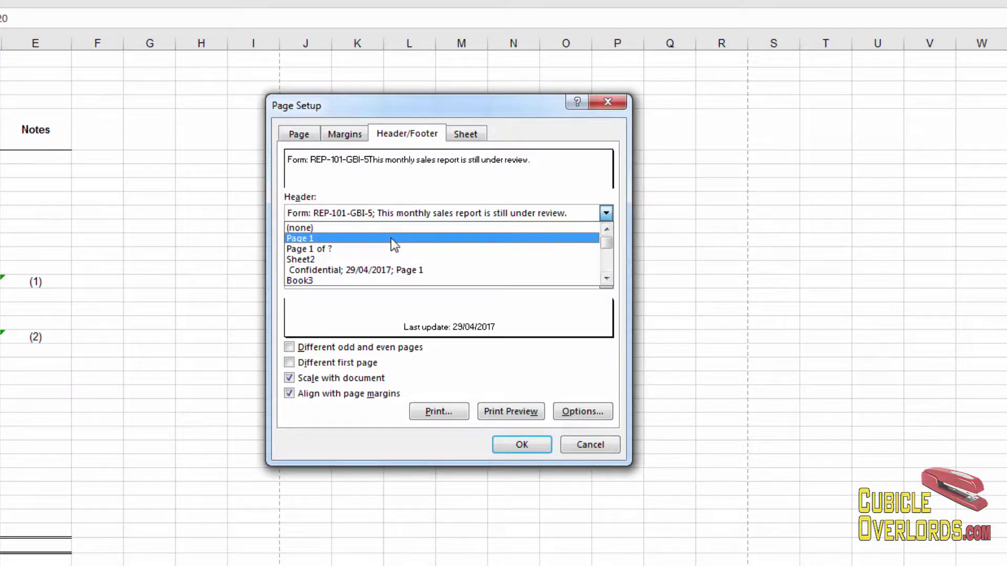
pyautogui.click(606, 260)
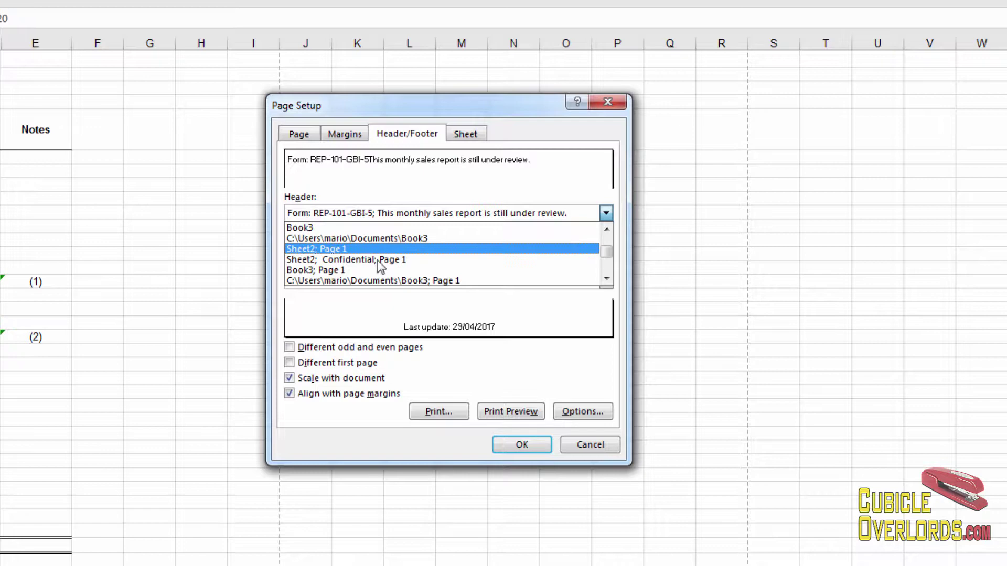
pyautogui.click(608, 270)
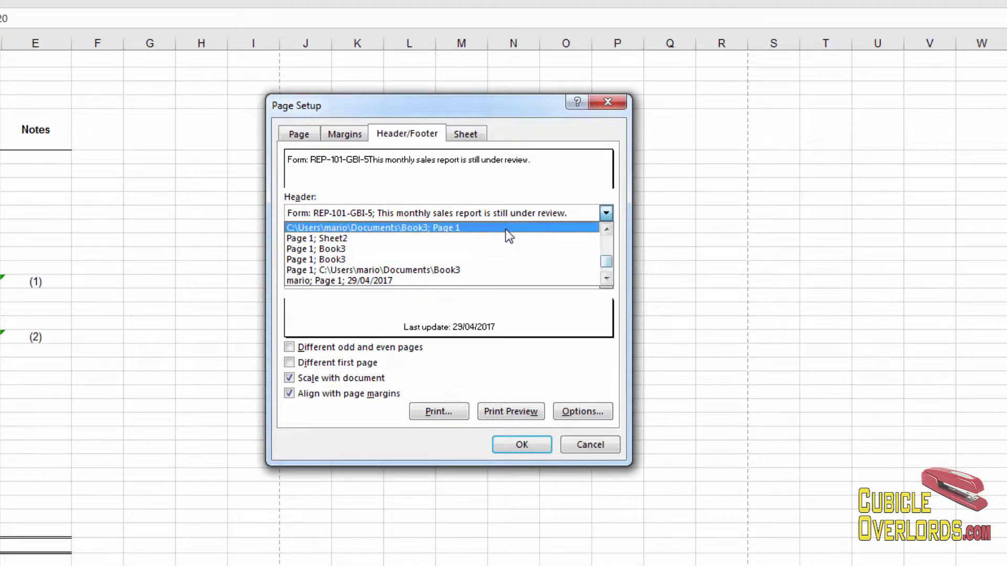
pyautogui.click(522, 129)
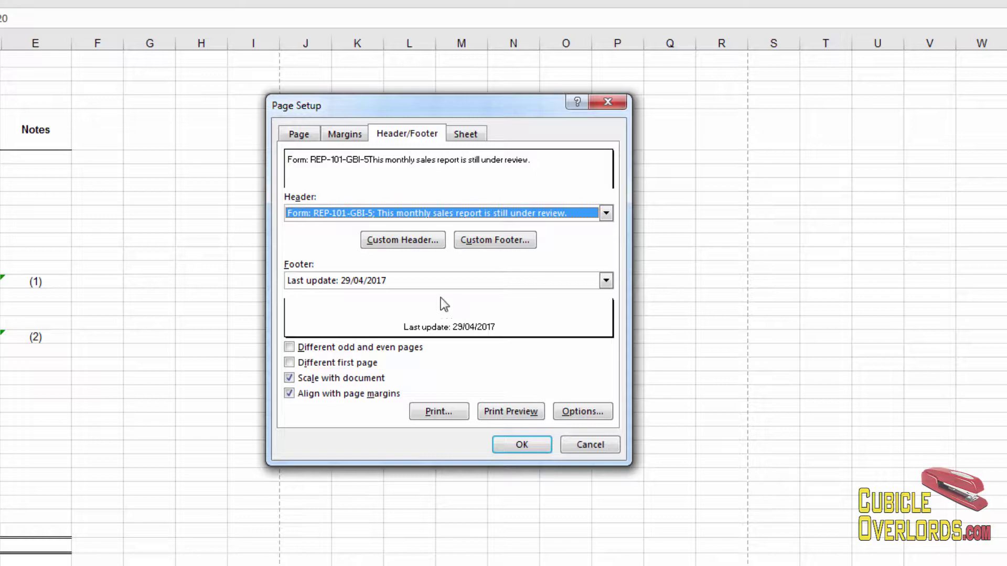
# - In the Custom Header editor, select the left text 'Form: REP-101-GBI-5' and place the caret after it
pyautogui.click(420, 244)
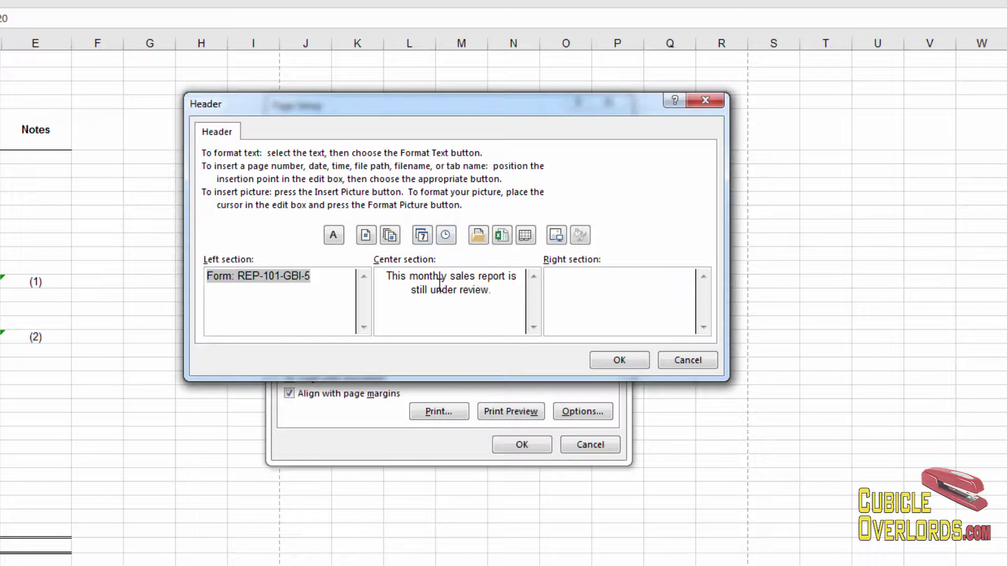
pyautogui.click(329, 282)
pyautogui.moveTo(330, 278); pyautogui.dragTo(206, 277)
pyautogui.click(432, 289)
pyautogui.click(271, 275)
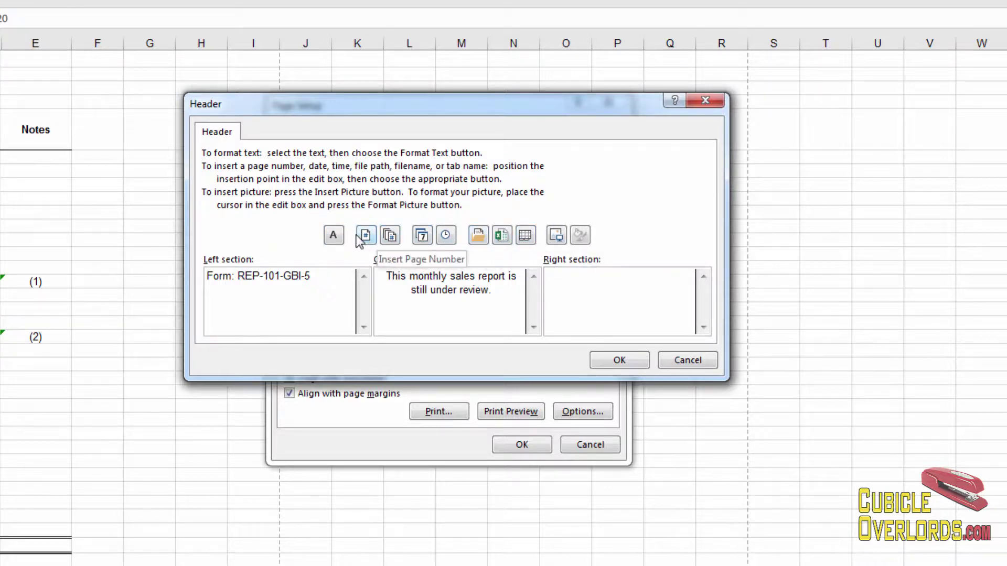
pyautogui.click(317, 289)
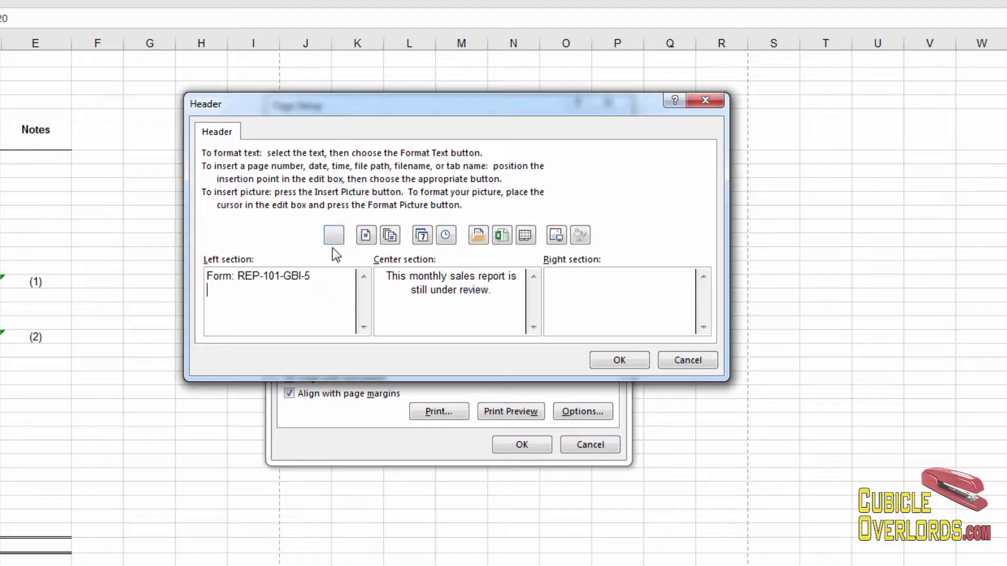
# - Check the font settings for the left text 'Form: REP-101-GBI-5', leaving them unchanged
pyautogui.moveTo(326, 279); pyautogui.dragTo(205, 278)
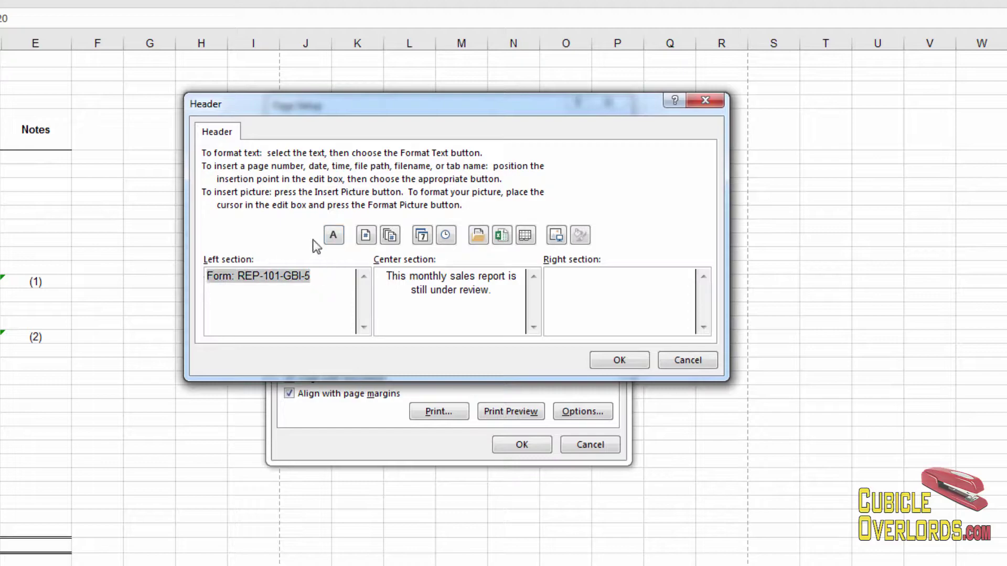
pyautogui.click(333, 234)
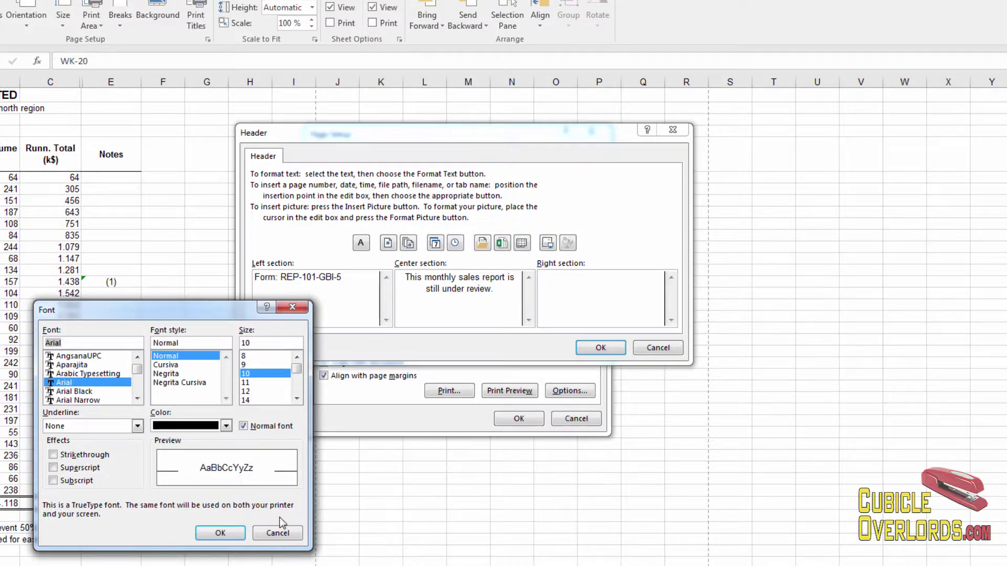
pyautogui.click(220, 533)
# - Set the centre sentence 'This monthly sales report is still under review.' to red
pyautogui.click(509, 293)
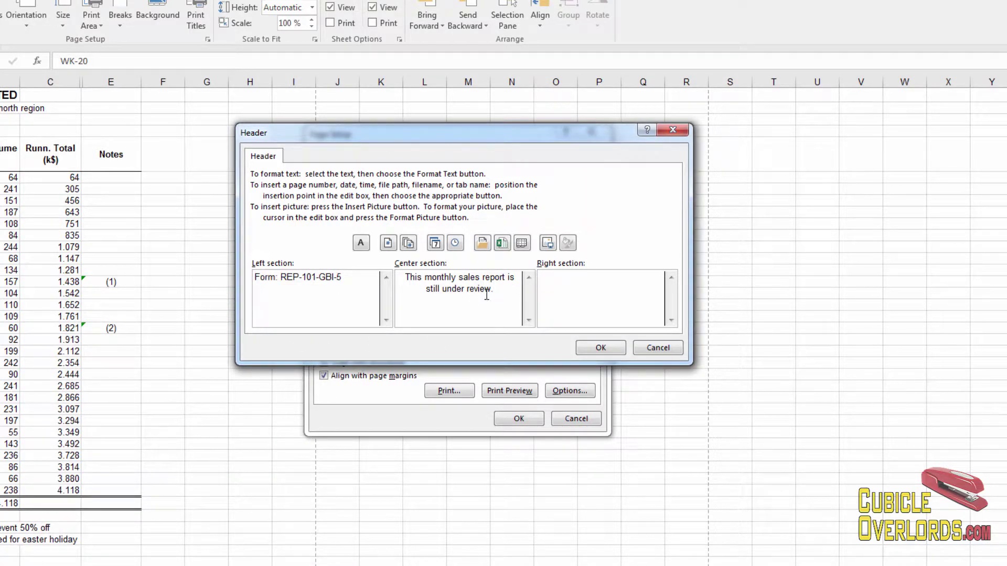
pyautogui.moveTo(487, 295); pyautogui.dragTo(402, 277)
pyautogui.click(366, 245)
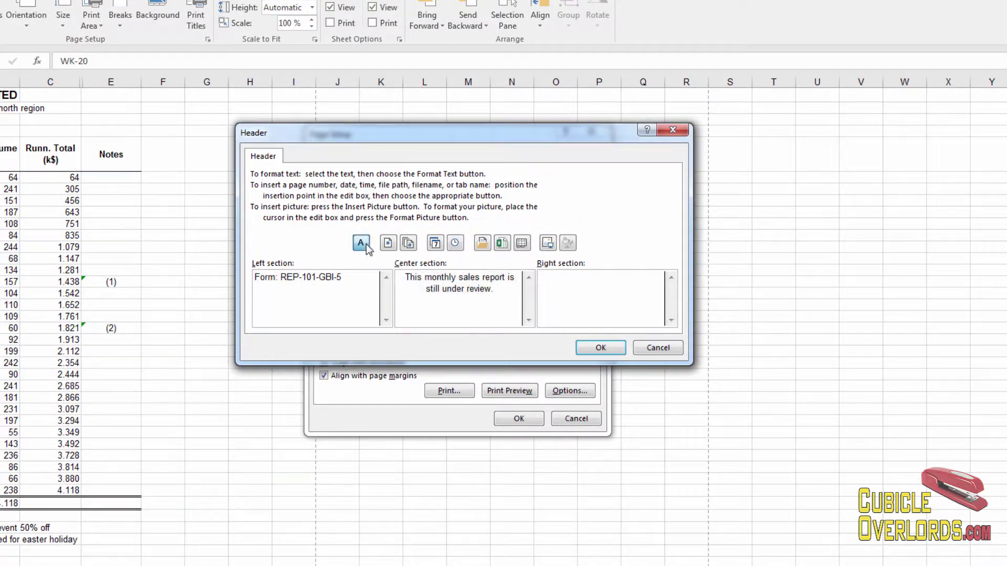
pyautogui.click(197, 426)
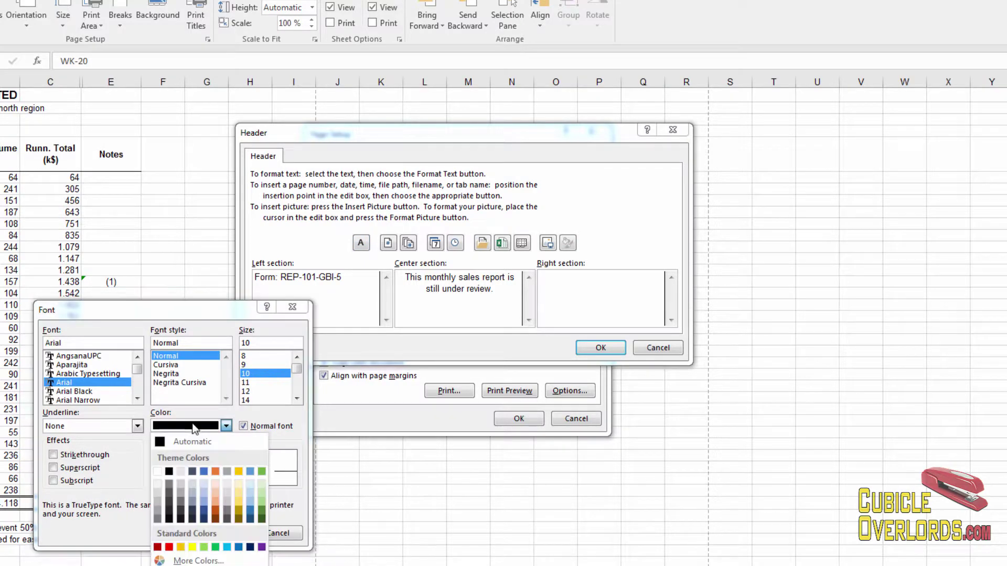
pyautogui.click(172, 547)
pyautogui.click(220, 533)
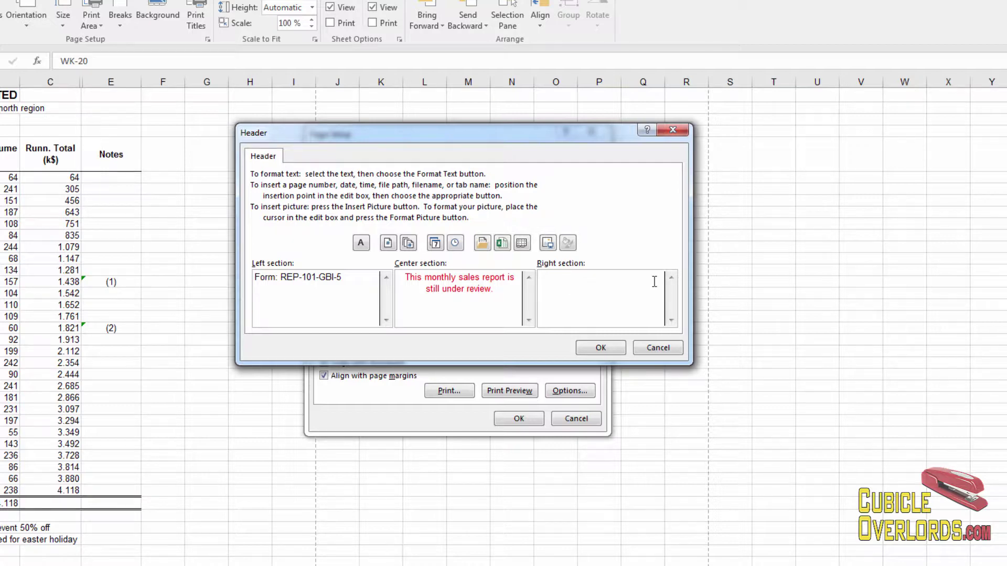
# - Fill the right header section with '&[Page] of &[Pages]' and '&[Date] / &[Time]' on the line below
pyautogui.click(388, 244)
pyautogui.write('of')
pyautogui.click(408, 243)
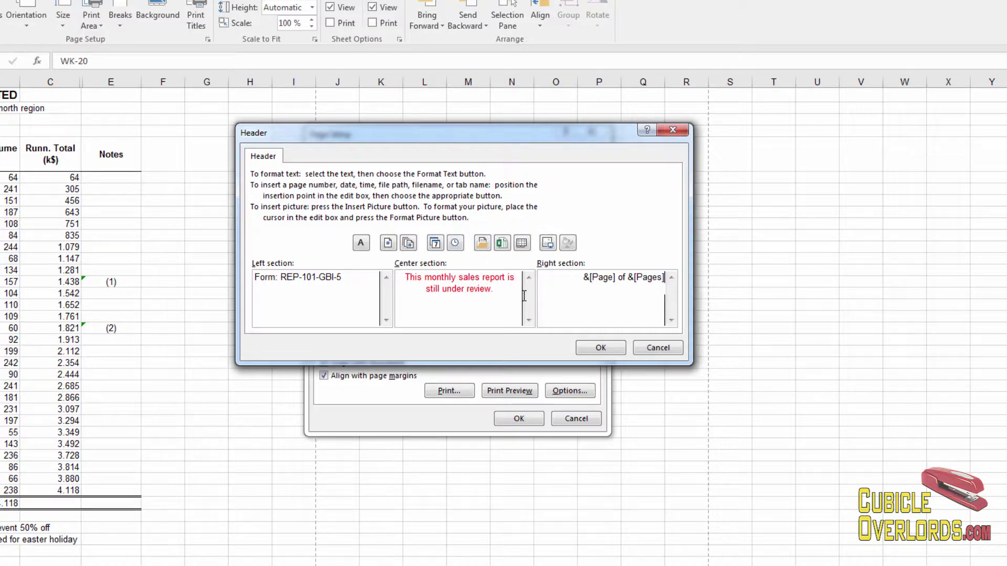
pyautogui.click(435, 246)
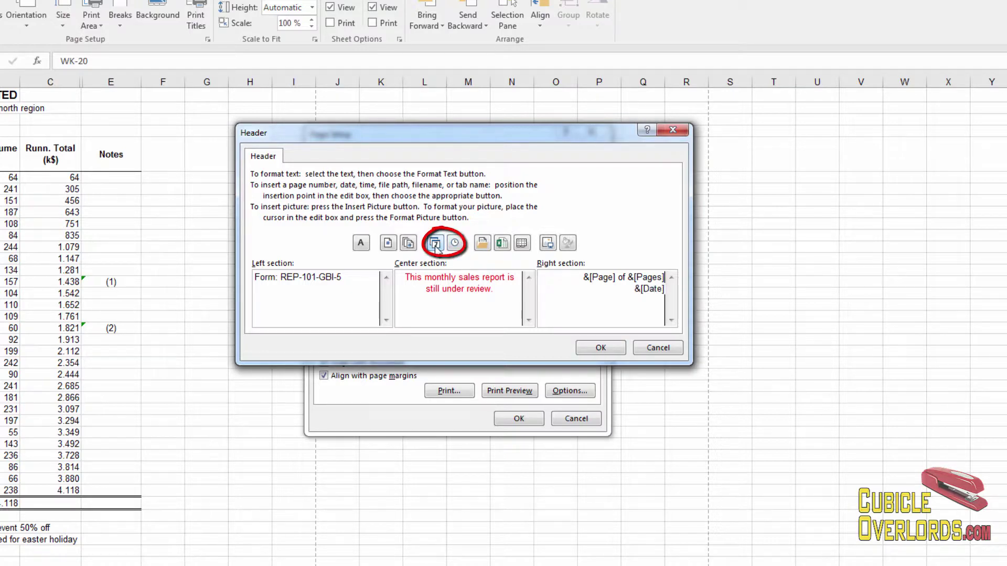
pyautogui.write('/')
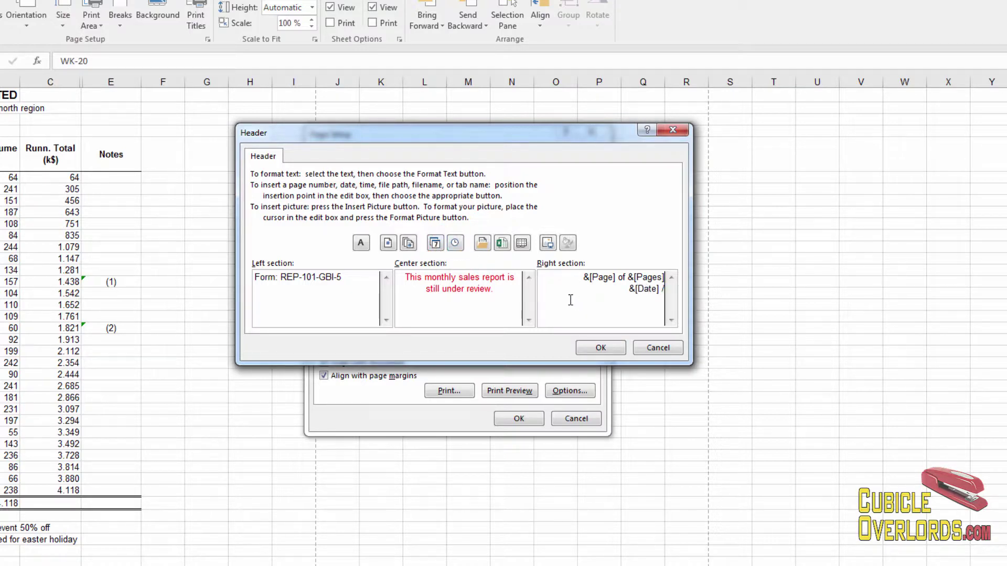
pyautogui.click(455, 244)
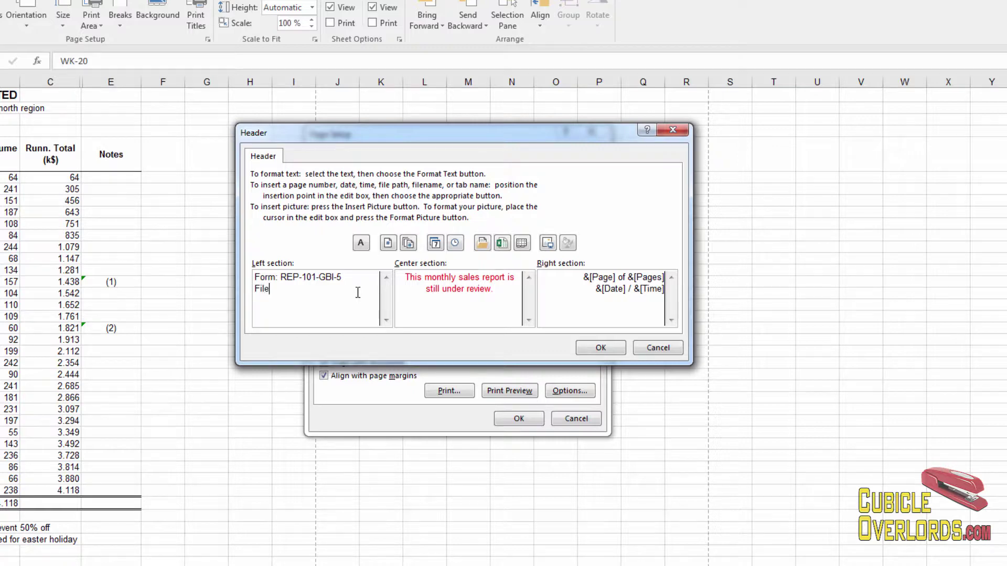
# - Add the file path and name after 'File:' in the left section and accept the header
pyautogui.click(481, 242)
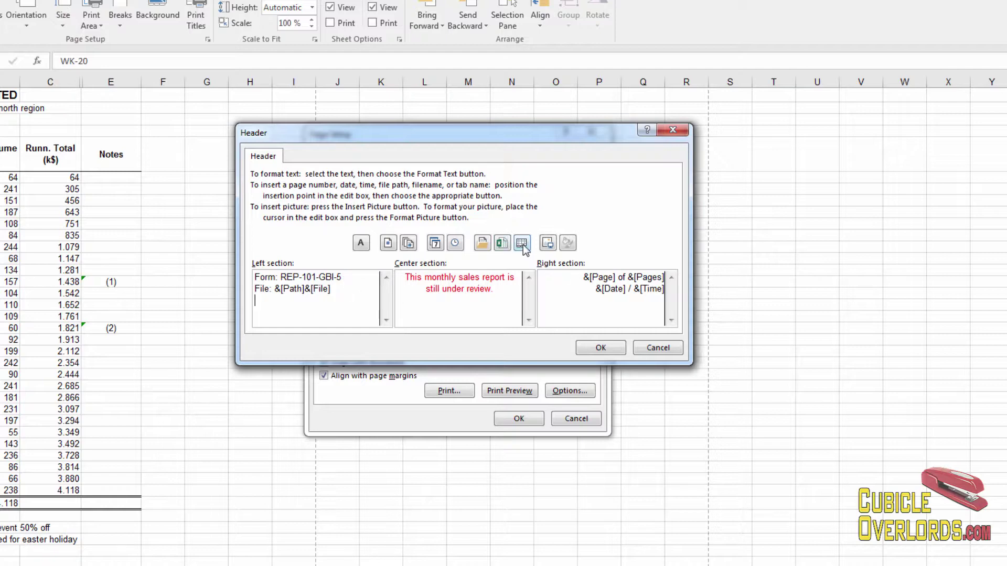
pyautogui.click(600, 348)
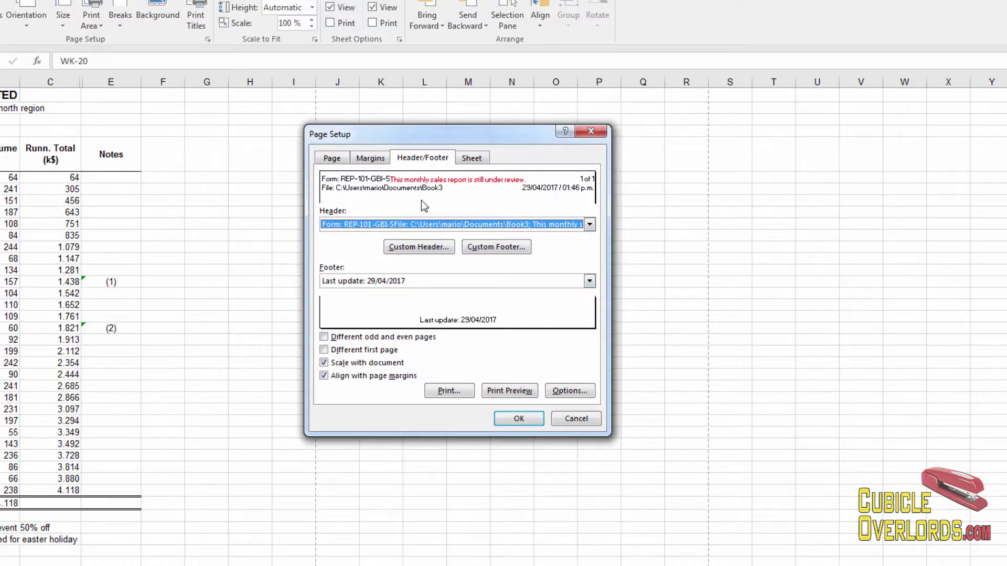
# - Create a custom footer whose right section reads 'Worksheet: &[Tab]'
pyautogui.click(505, 250)
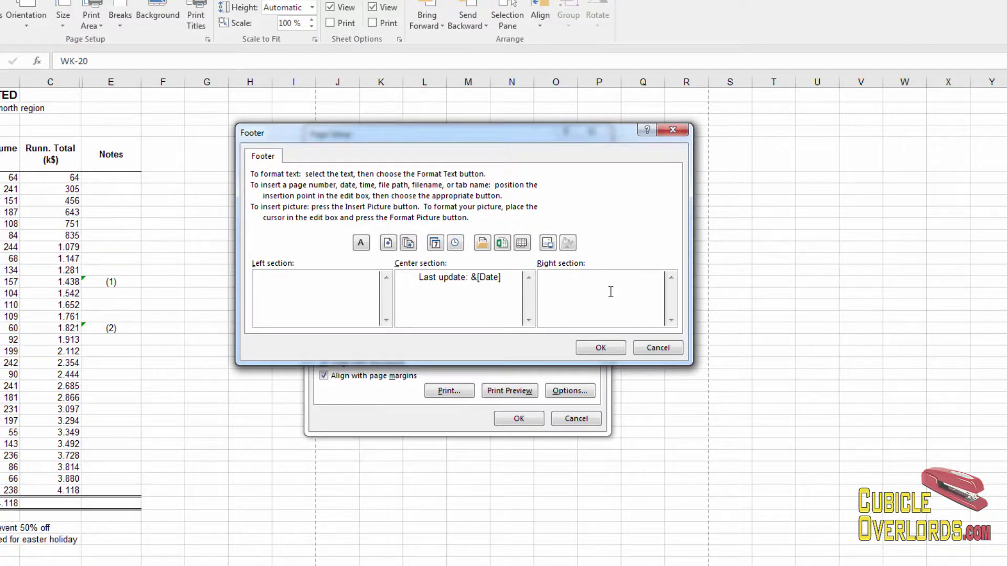
pyautogui.click(610, 292)
pyautogui.write('Worsheet:k')
pyautogui.click(521, 243)
pyautogui.click(307, 292)
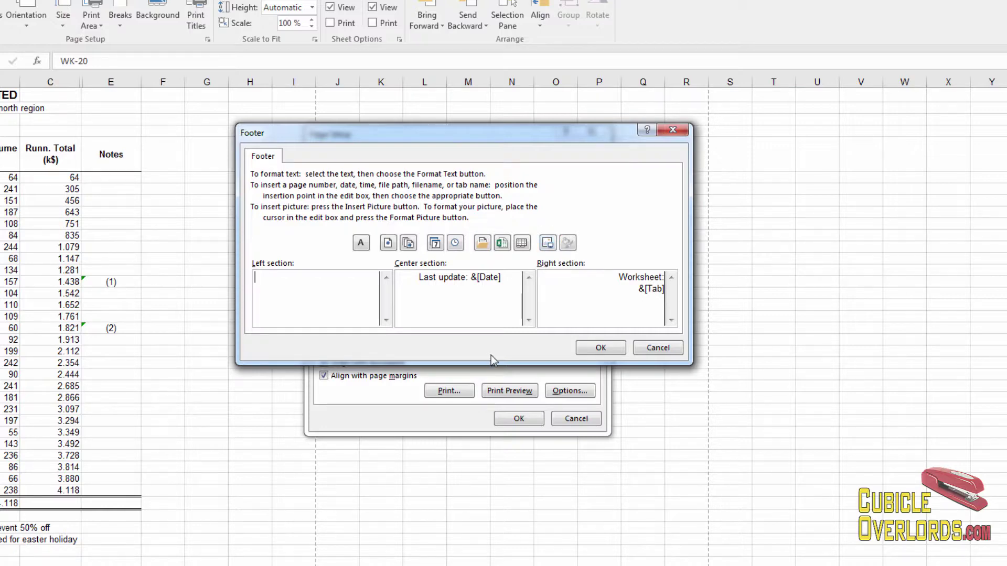
# - Insert the fourth 'smiley face' Bing image into the footer's left section
pyautogui.click(549, 242)
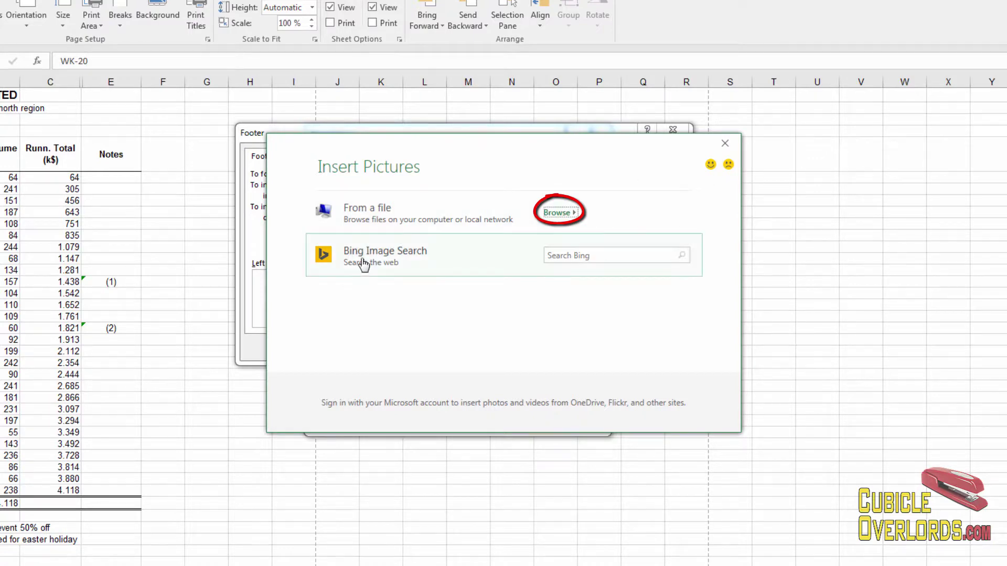
pyautogui.click(599, 256)
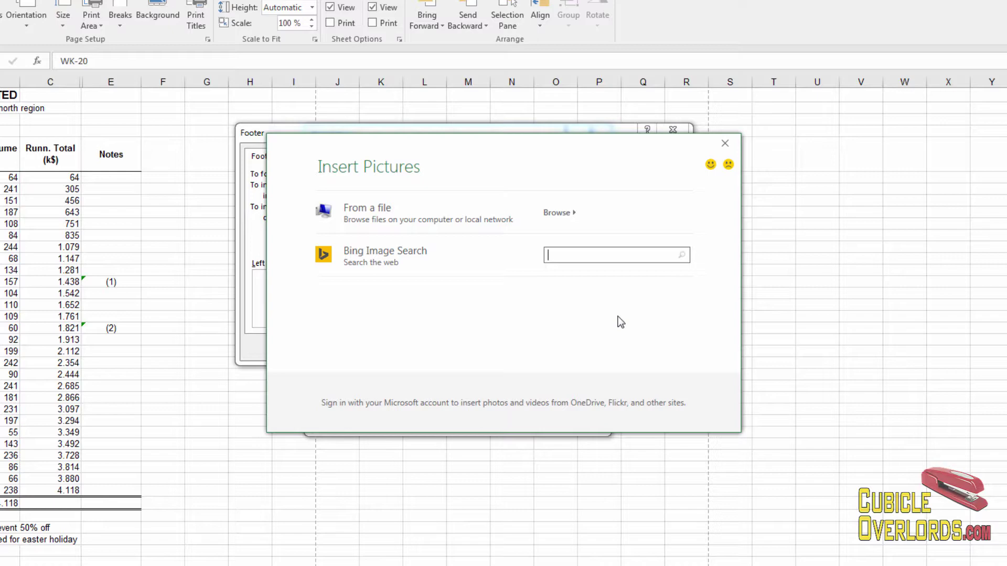
pyautogui.write('smiley face')
pyautogui.press('Return')
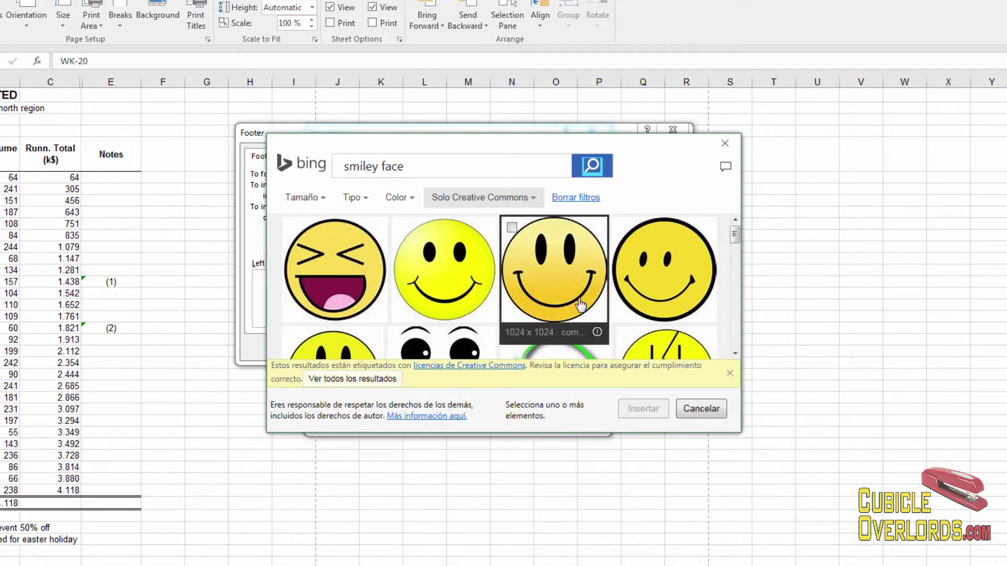
pyautogui.click(693, 281)
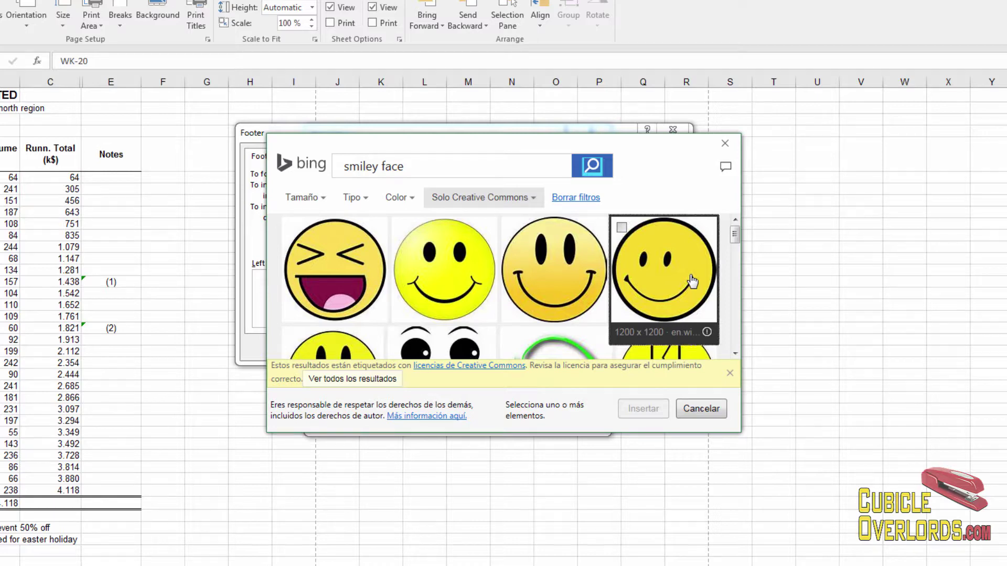
pyautogui.click(649, 417)
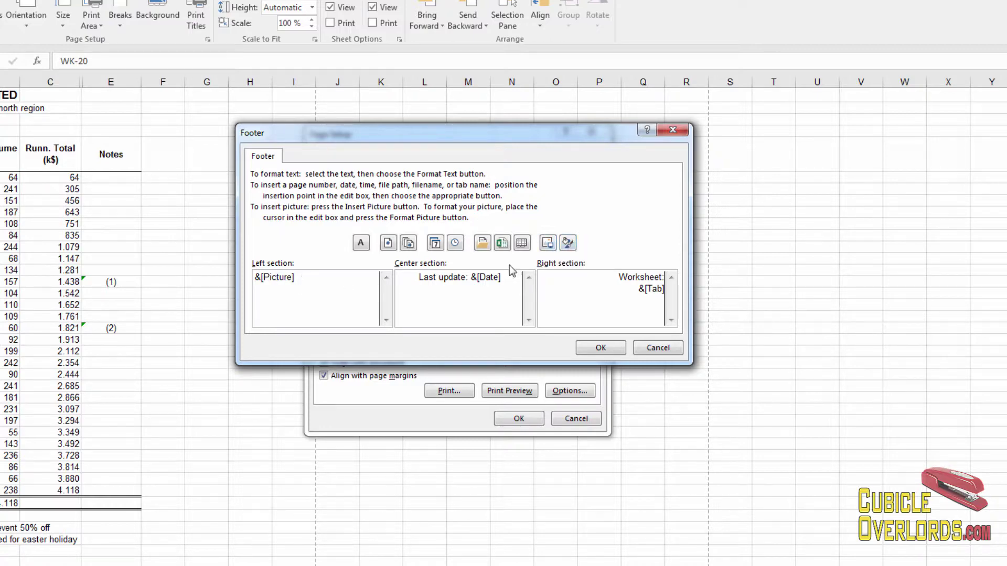
# - Review the footer picture's size, image and alt text settings, leaving them unchanged
pyautogui.click(570, 243)
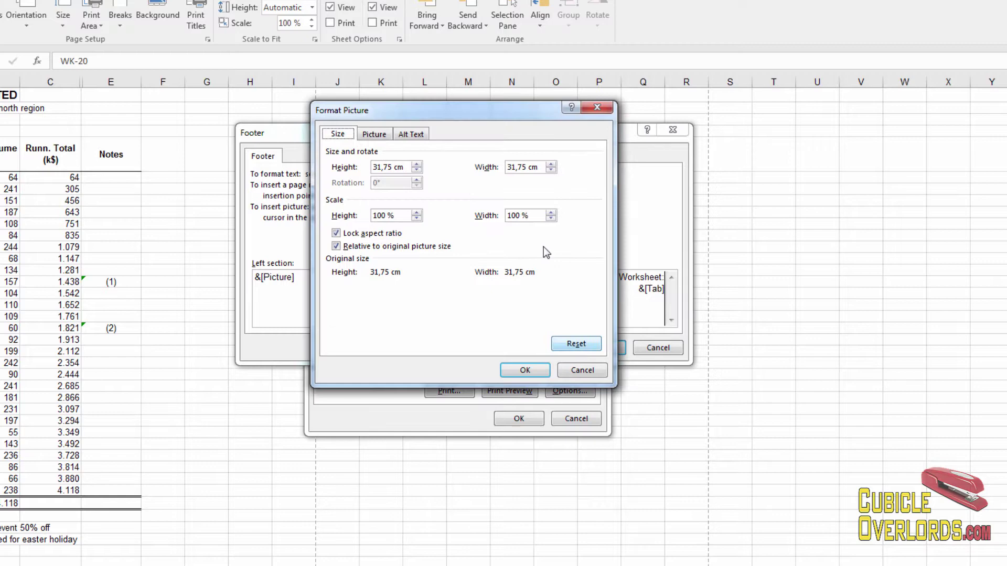
pyautogui.click(374, 134)
pyautogui.click(411, 135)
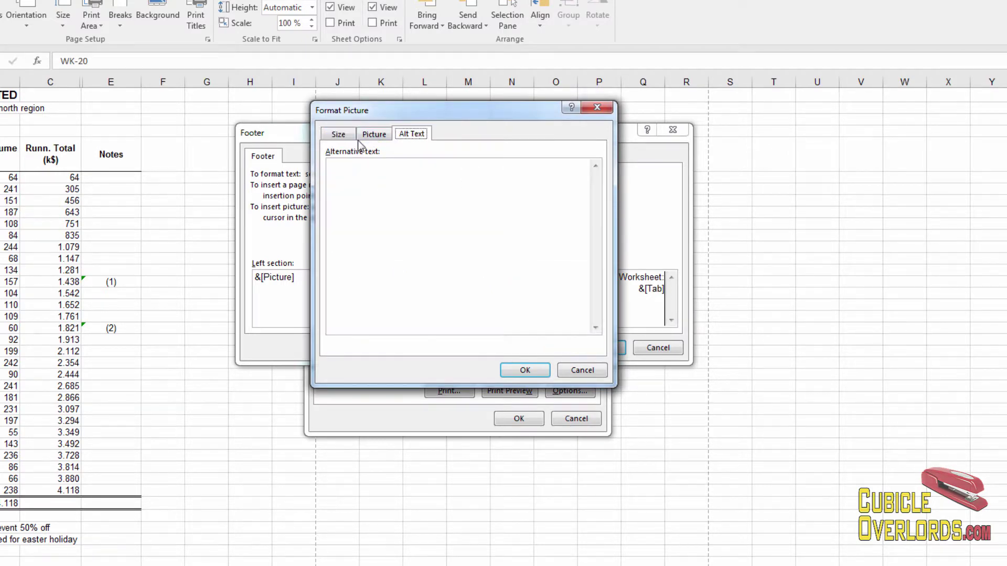
pyautogui.click(341, 138)
pyautogui.click(524, 370)
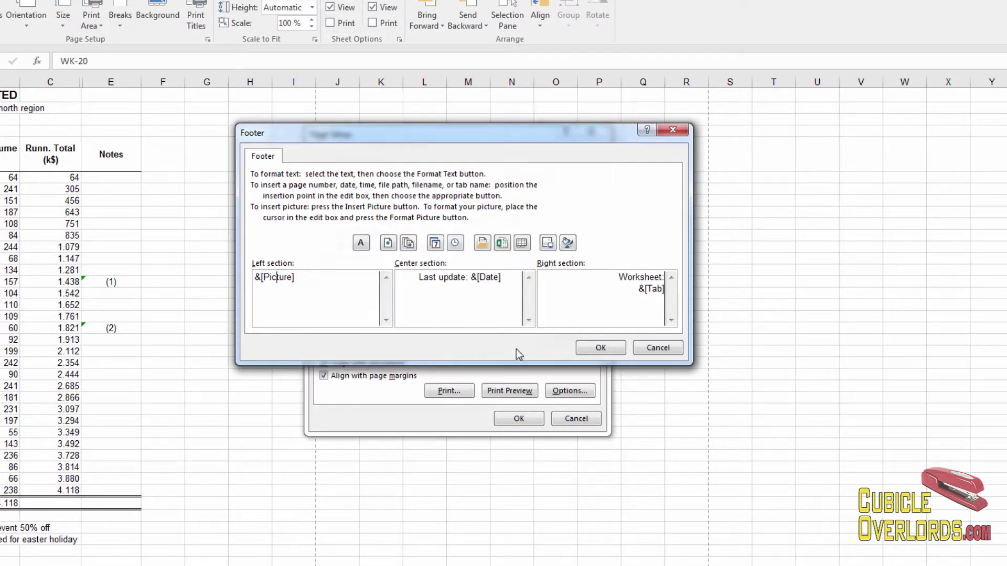
# - Apply the picture footer to Sheet2 and preview the printed page showing the oversized smiley
pyautogui.click(606, 347)
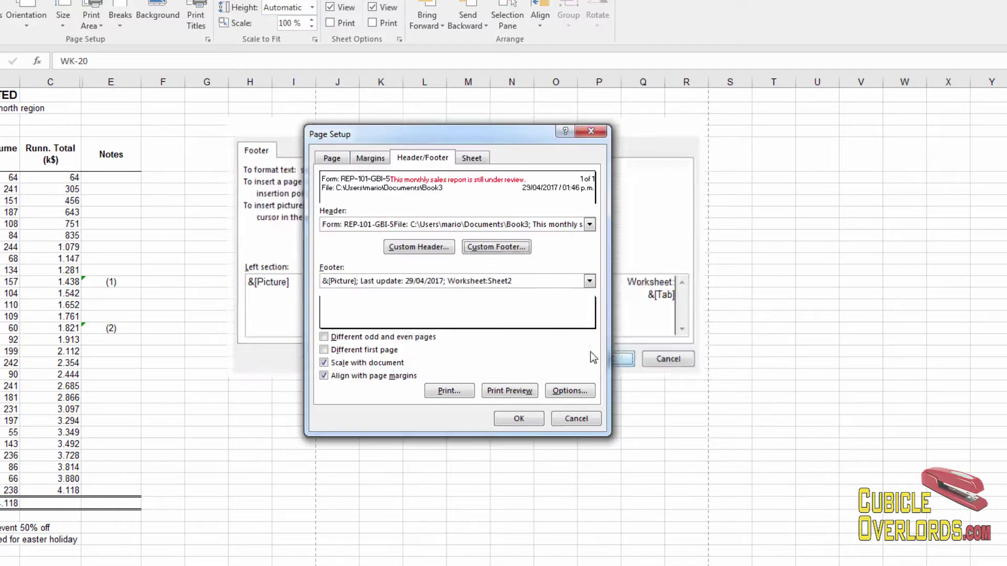
pyautogui.click(518, 419)
pyautogui.click(500, 363)
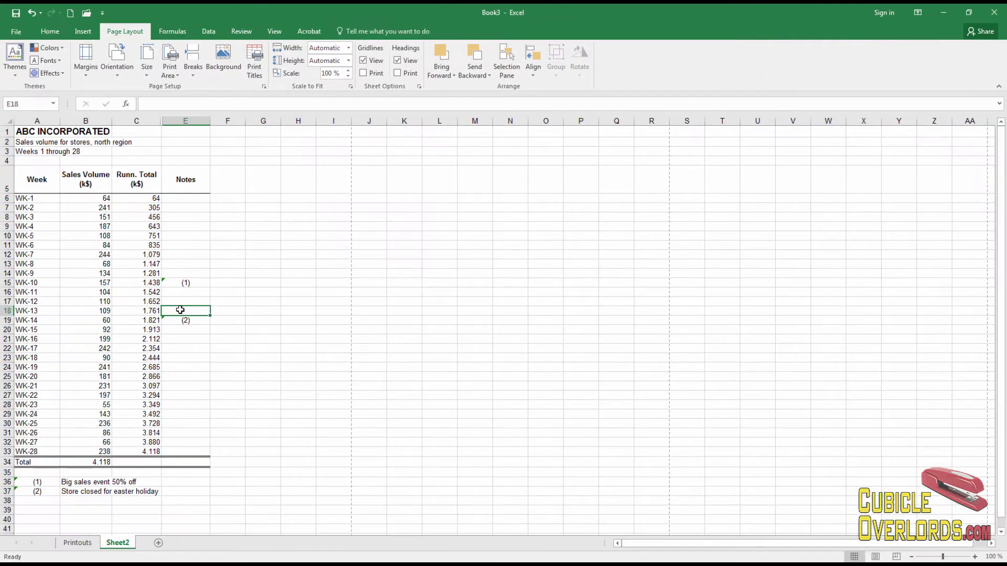
pyautogui.hotkey('ctrl', 'p')
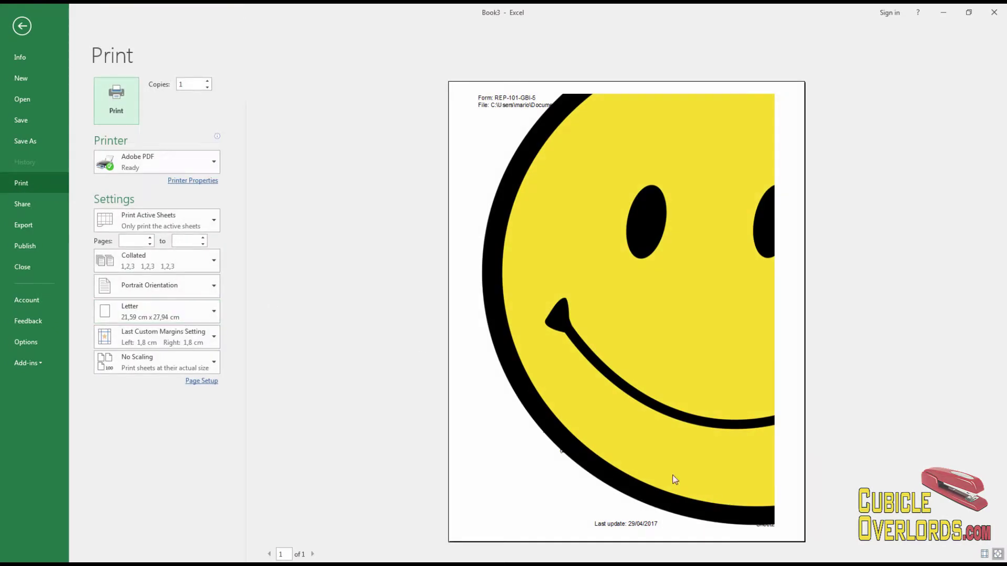
pyautogui.click(593, 334)
pyautogui.press('Escape')
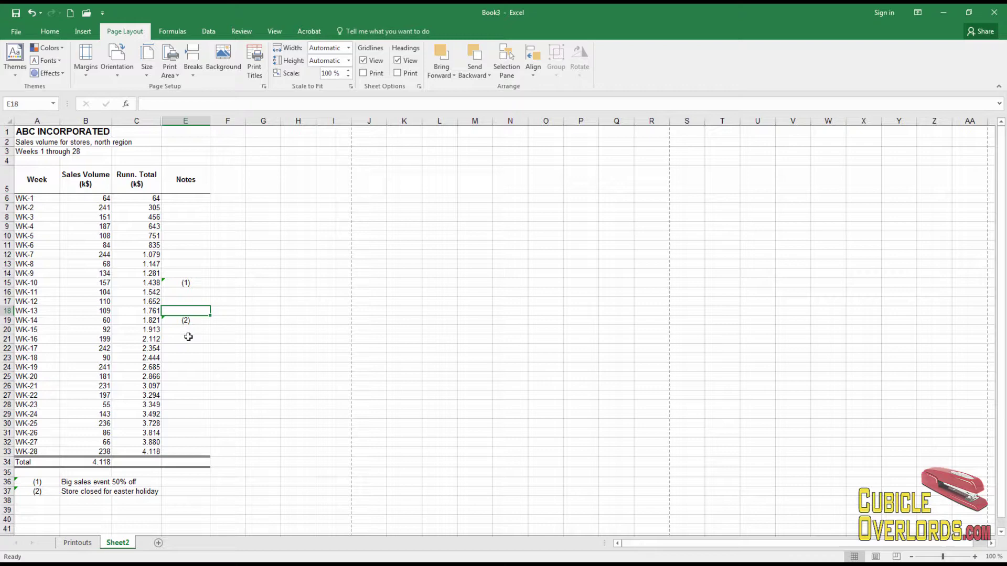
# - Delete the &[Picture] field from the footer's left section and apply the updated page setup
pyautogui.click(351, 87)
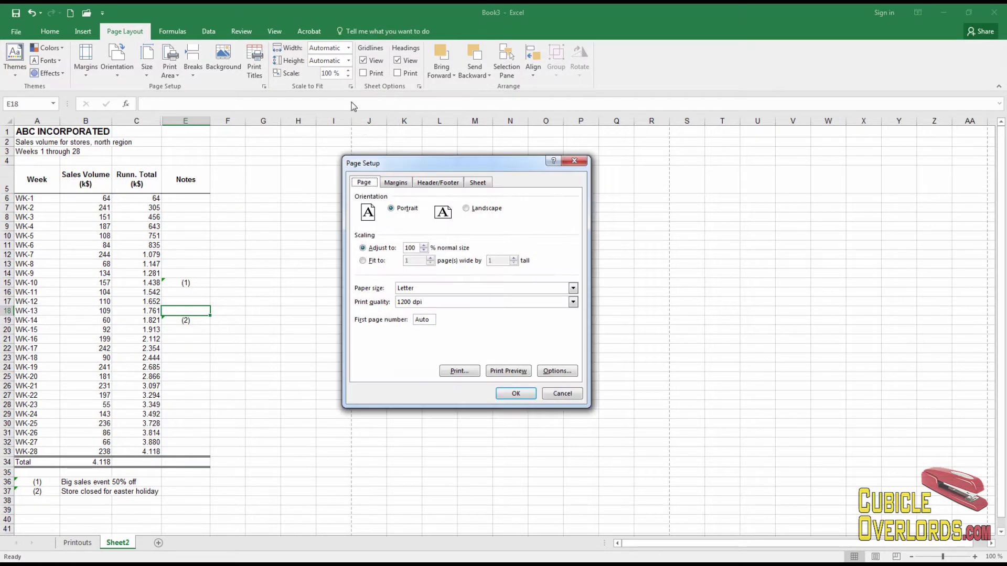
pyautogui.click(438, 185)
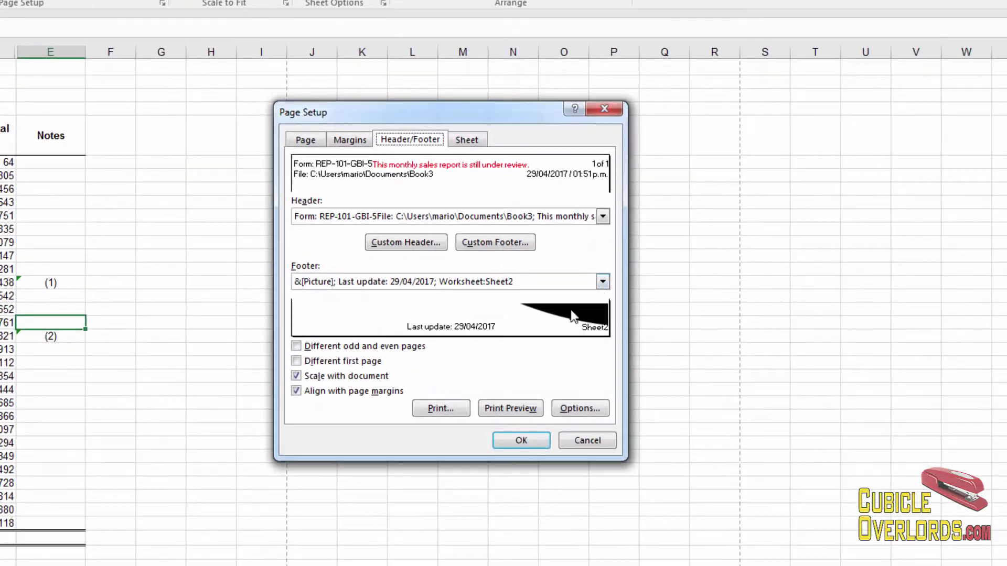
pyautogui.click(512, 246)
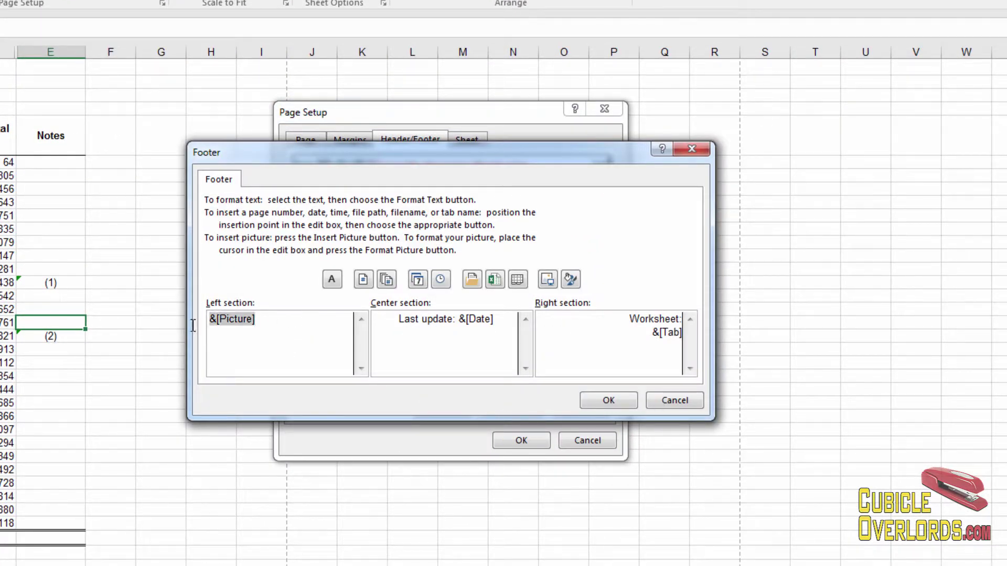
pyautogui.press('Delete')
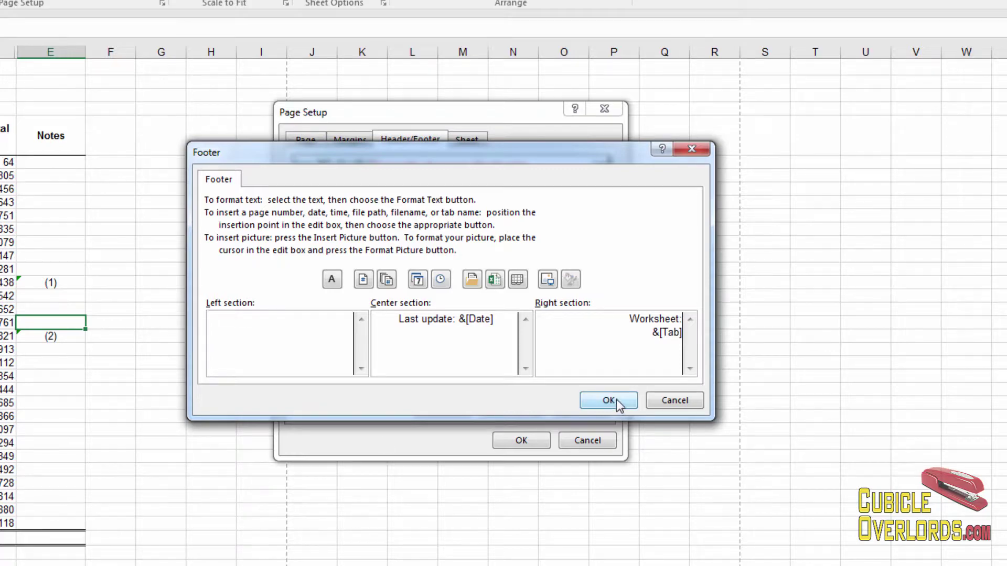
pyautogui.click(608, 401)
pyautogui.click(521, 443)
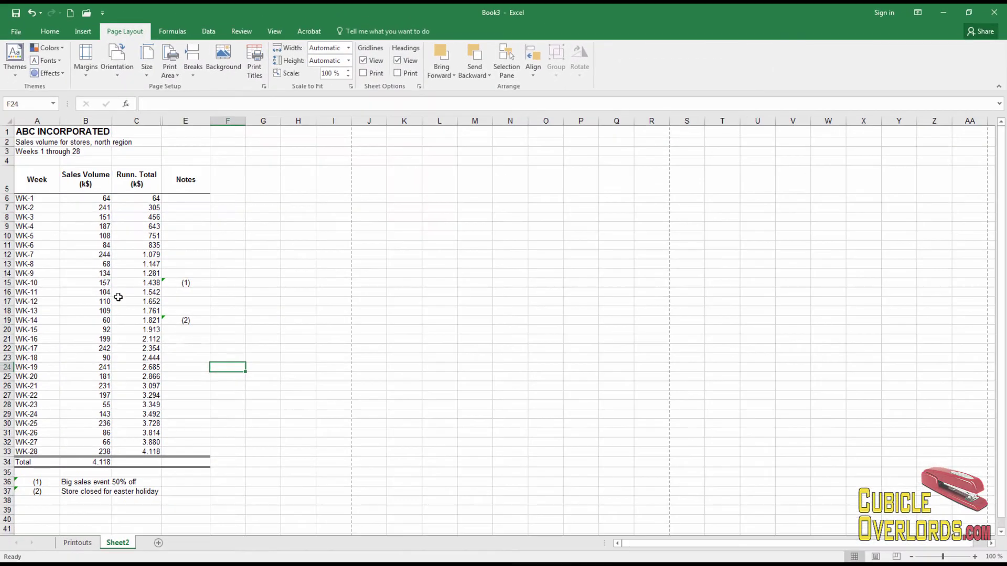
pyautogui.click(108, 286)
pyautogui.hotkey('ctrl', 'p')
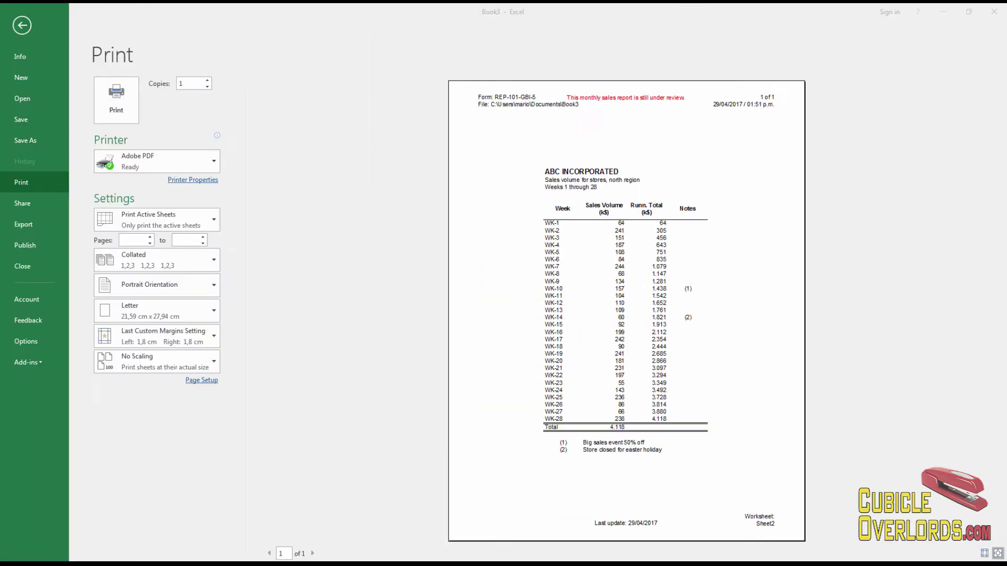
pyautogui.click(22, 25)
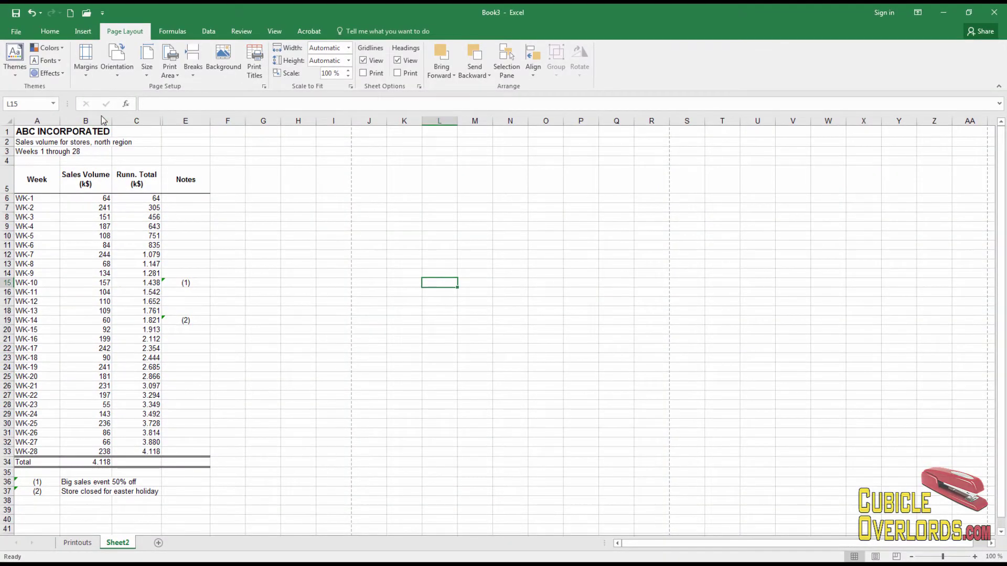
# - Review Sheet2's red review-note header and last-update footer in Page Setup, then select cells in the sales table
pyautogui.click(263, 87)
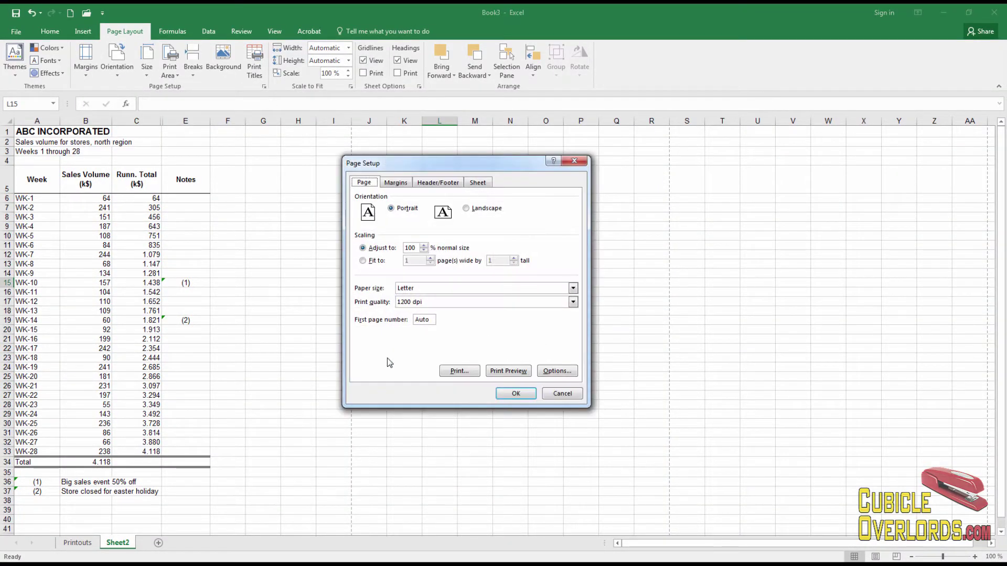
pyautogui.click(392, 183)
pyautogui.click(443, 184)
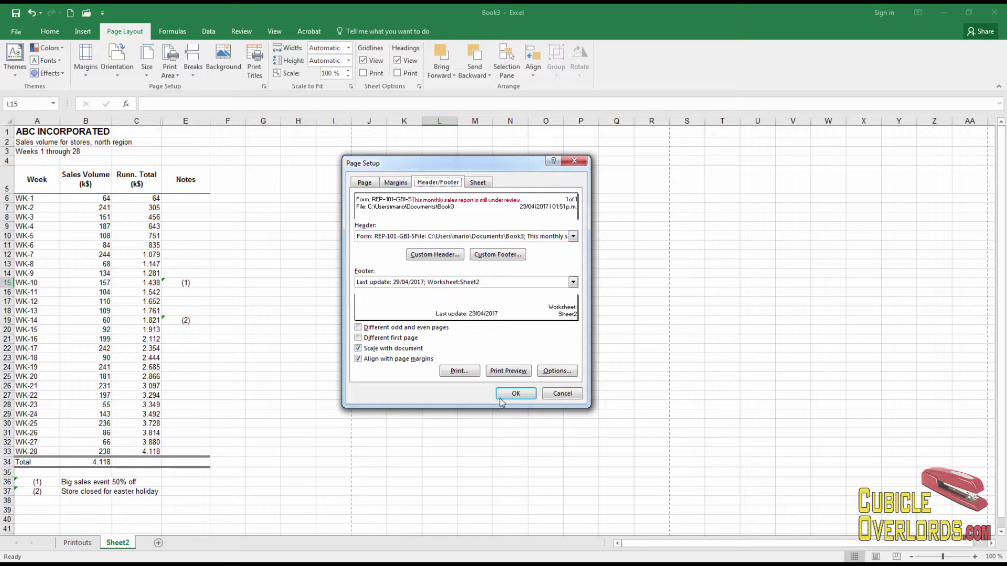
pyautogui.click(516, 392)
pyautogui.click(270, 367)
pyautogui.click(230, 279)
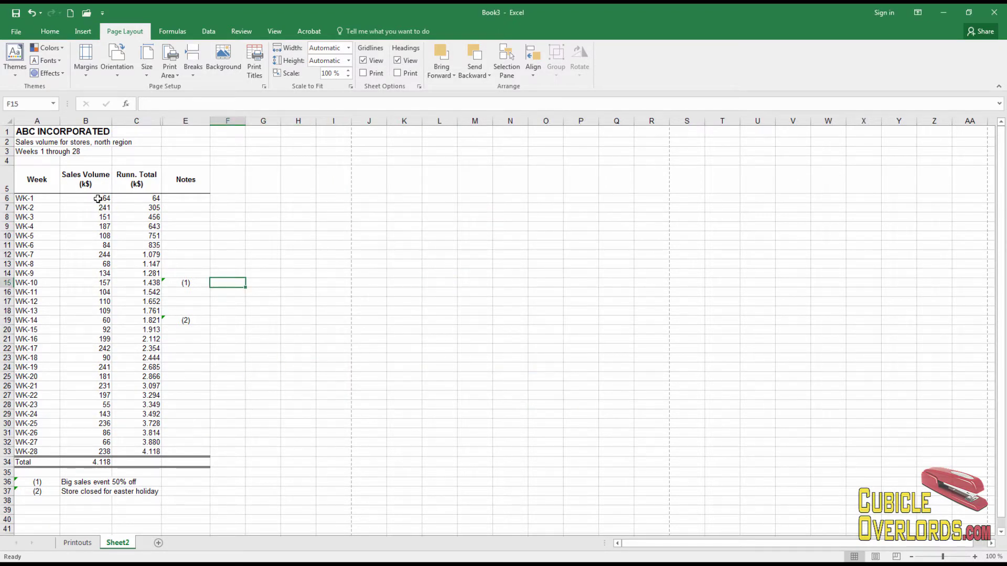
pyautogui.click(271, 367)
pyautogui.click(212, 154)
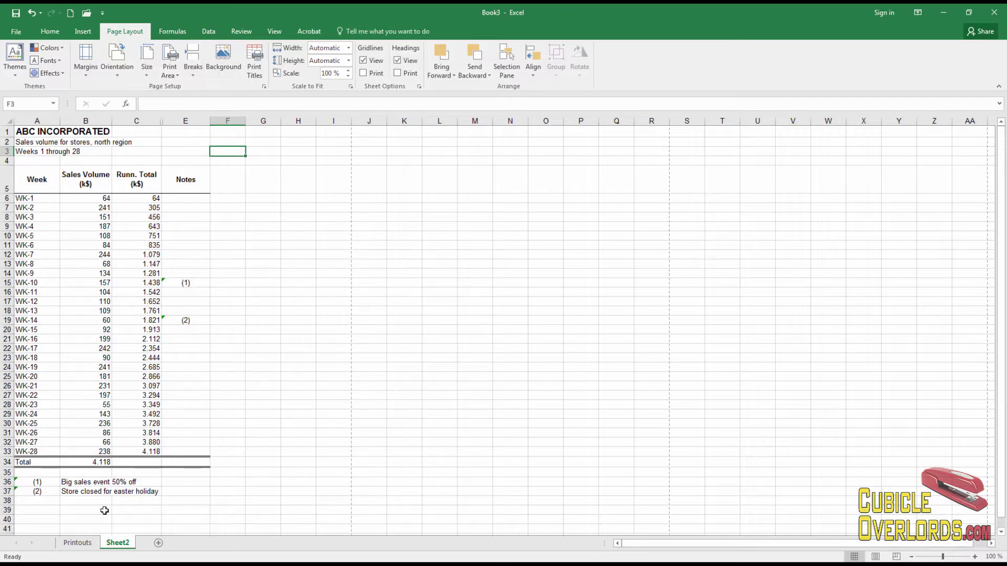
# - Add Sheet3 and enter asdf in D11 and adsf in E20
pyautogui.click(158, 543)
pyautogui.click(159, 280)
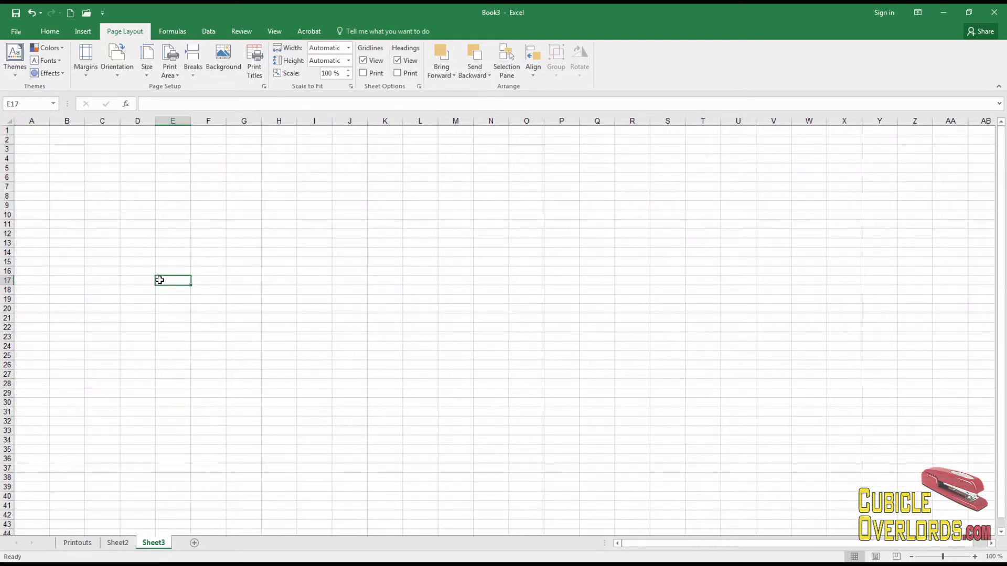
pyautogui.click(127, 223)
pyautogui.write('asdf')
pyautogui.click(171, 308)
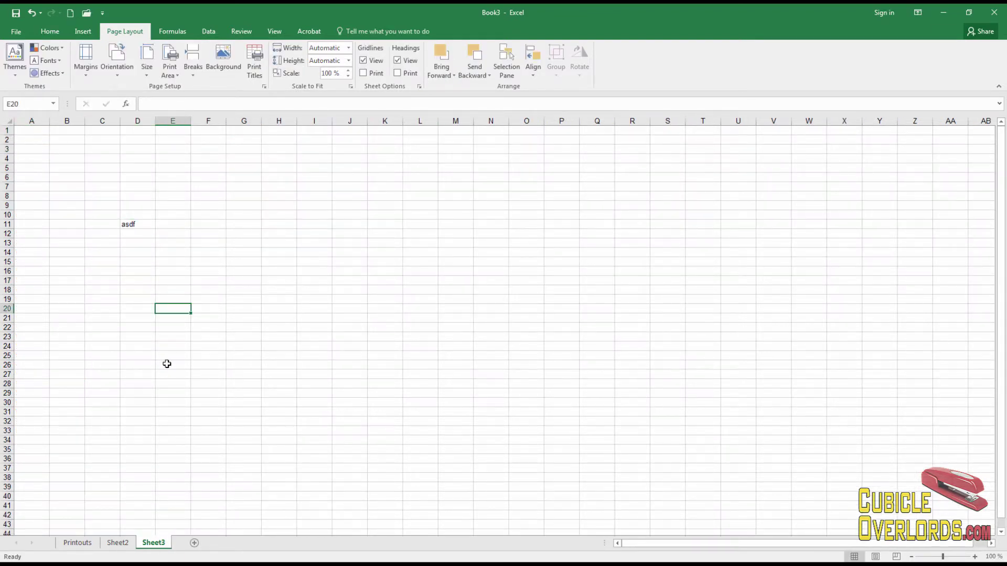
pyautogui.write('adsf')
pyautogui.click(167, 364)
pyautogui.click(128, 260)
# - Print-preview Sheet3 to confirm it has no header or footer, then return to Sheet2
pyautogui.hotkey('ctrl', 'p')
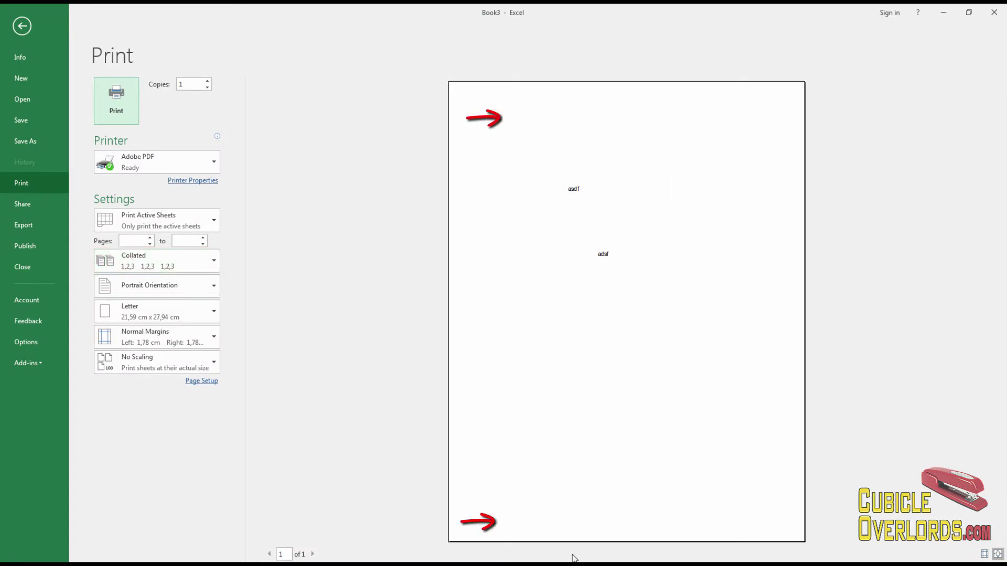
pyautogui.press('Escape')
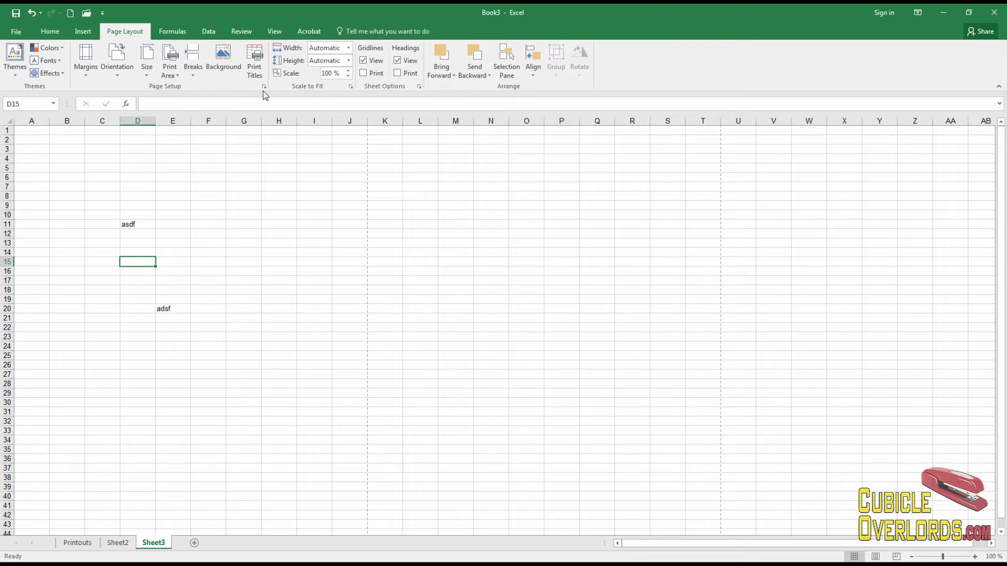
pyautogui.click(244, 215)
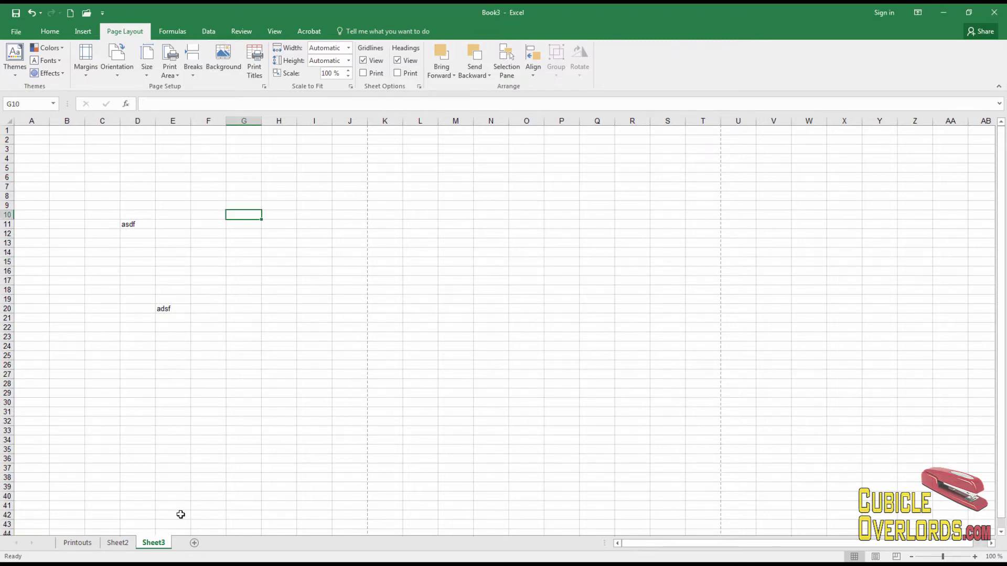
pyautogui.click(118, 545)
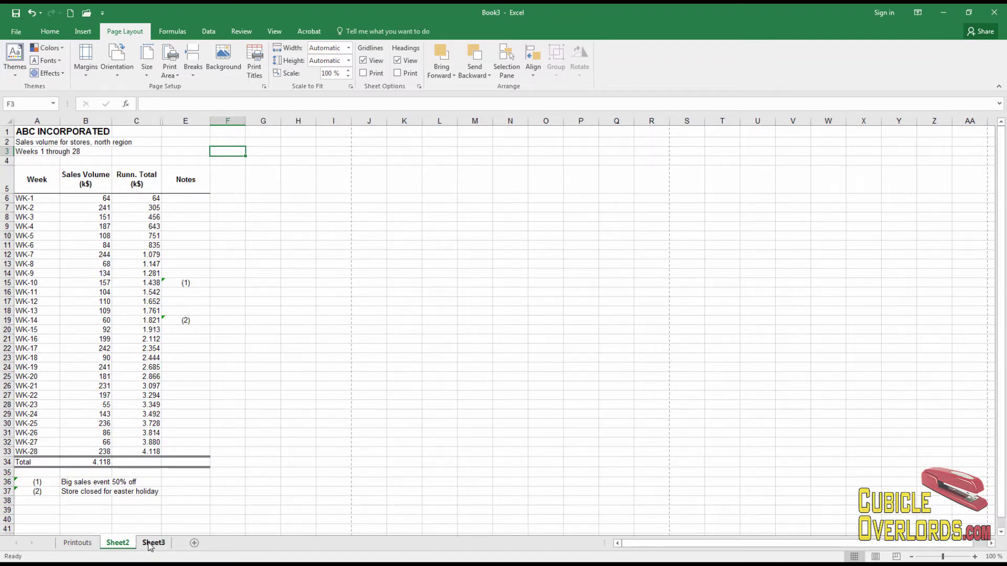
# - Group Sheet3 together with Sheet2
pyautogui.keyDown('shift'); pyautogui.click(151, 544); pyautogui.keyUp('shift')
pyautogui.click(234, 491)
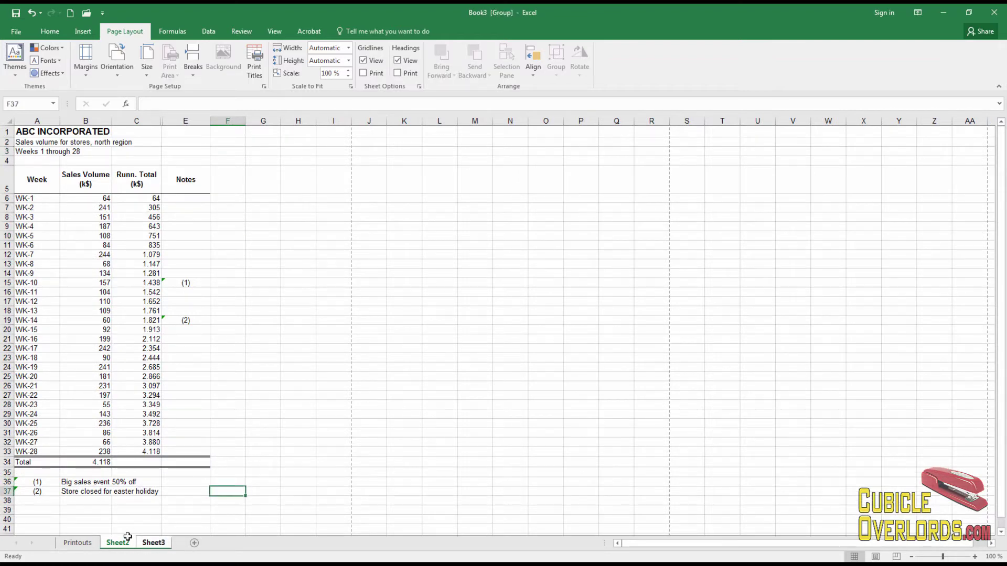
pyautogui.hotkey('ctrl', 'pageup')
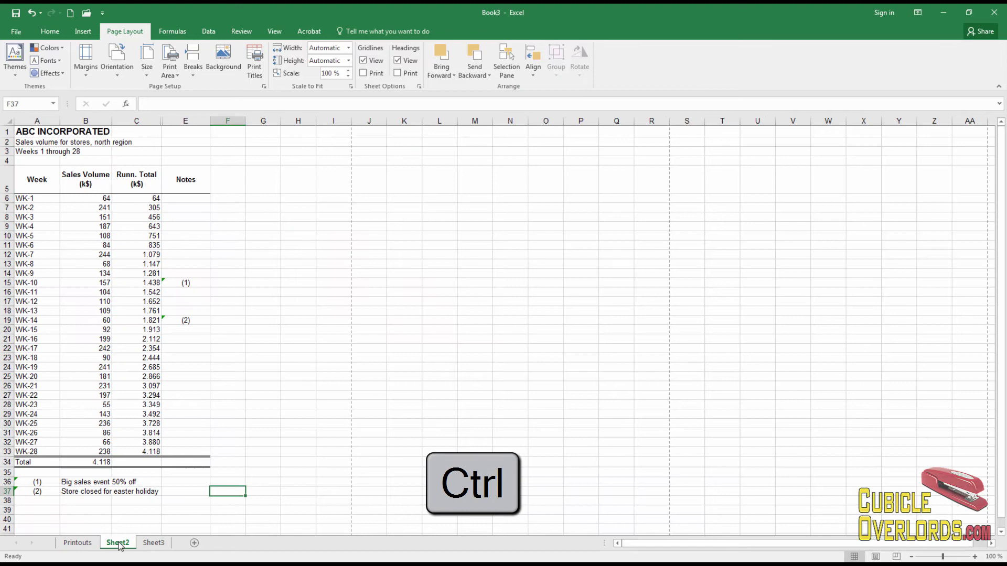
pyautogui.keyDown('ctrl'); pyautogui.click(153, 543); pyautogui.keyUp('ctrl')
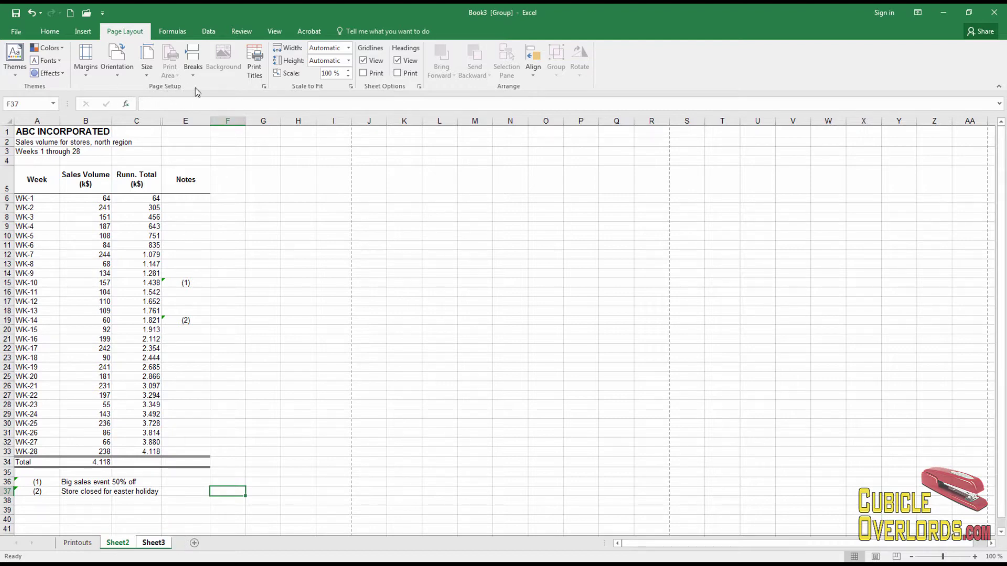
# - In the grouped sheets' custom header, remove the trailing space after 'review.'
pyautogui.click(263, 86)
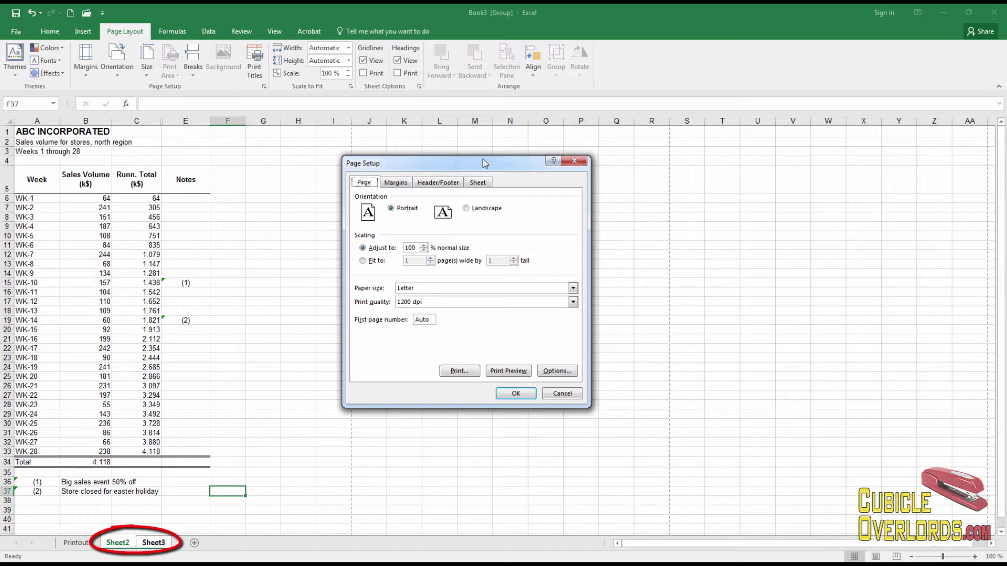
pyautogui.click(452, 185)
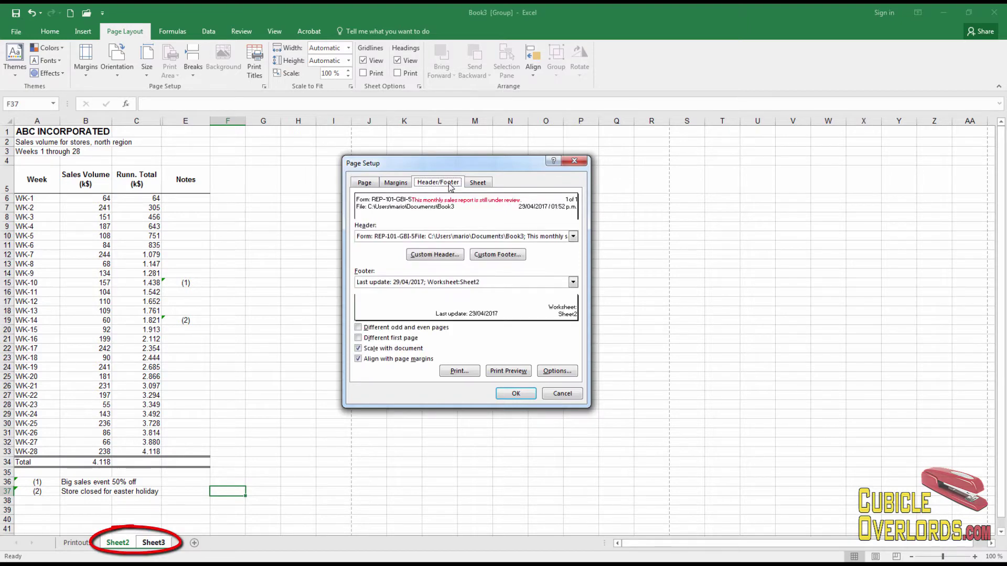
pyautogui.click(452, 256)
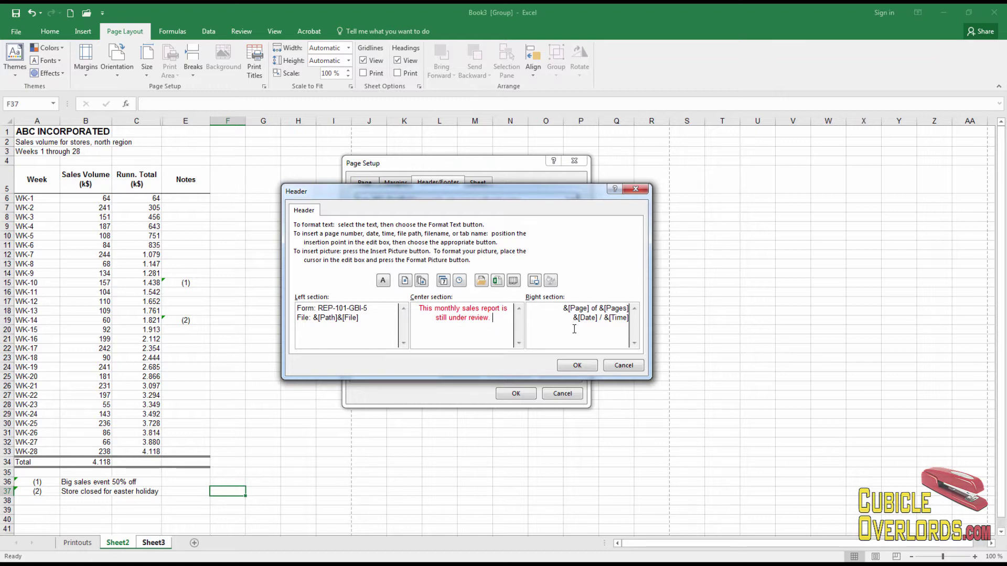
pyautogui.press('BackSpace')
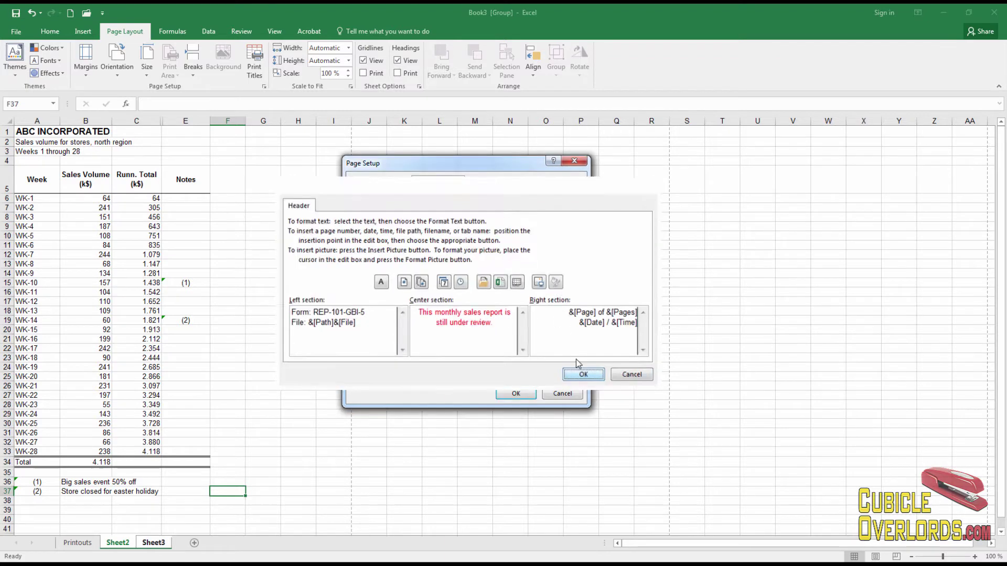
pyautogui.click(576, 365)
# - Add an 'a' to the custom footer's left section and apply the page setup to both sheets
pyautogui.click(498, 256)
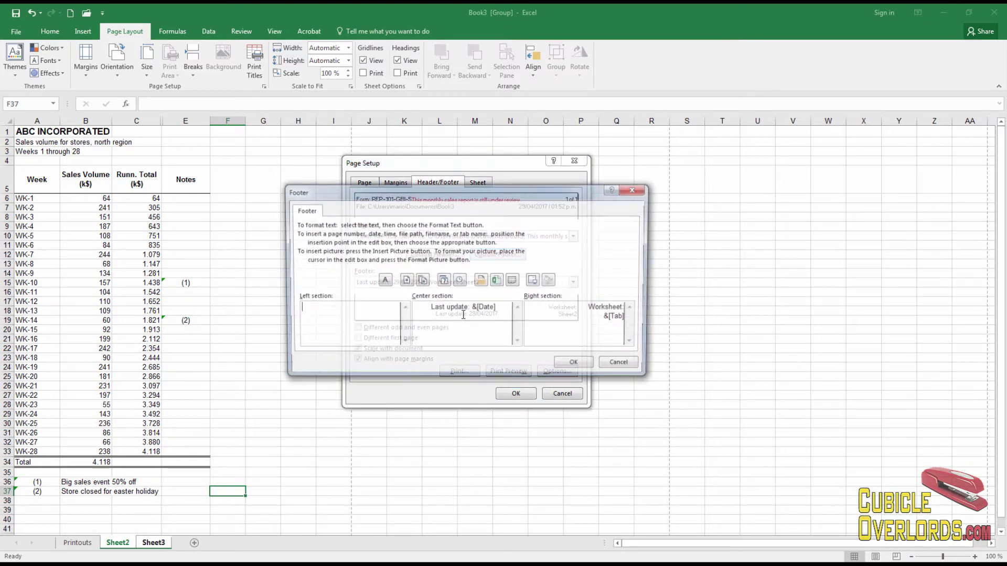
pyautogui.write('a')
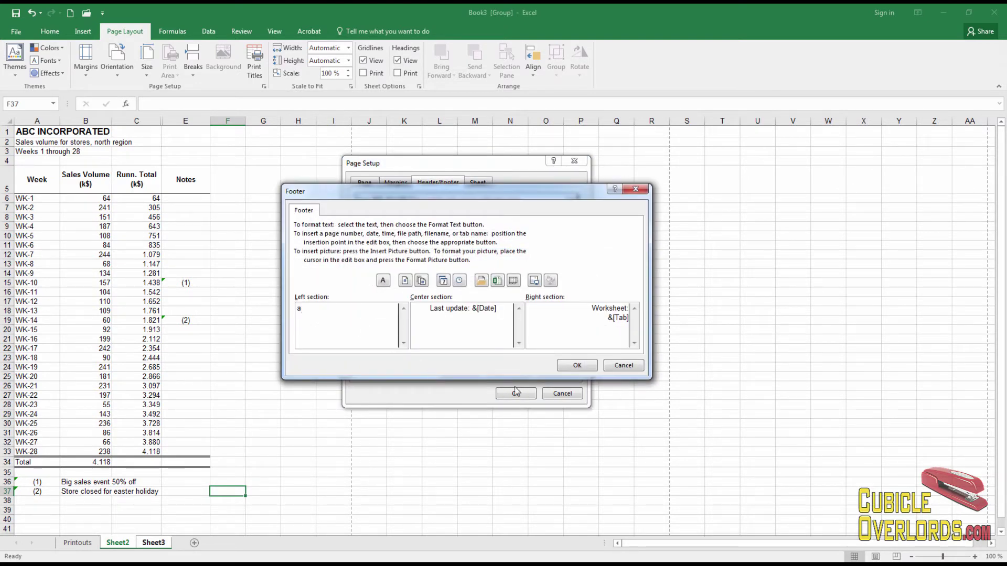
pyautogui.click(573, 367)
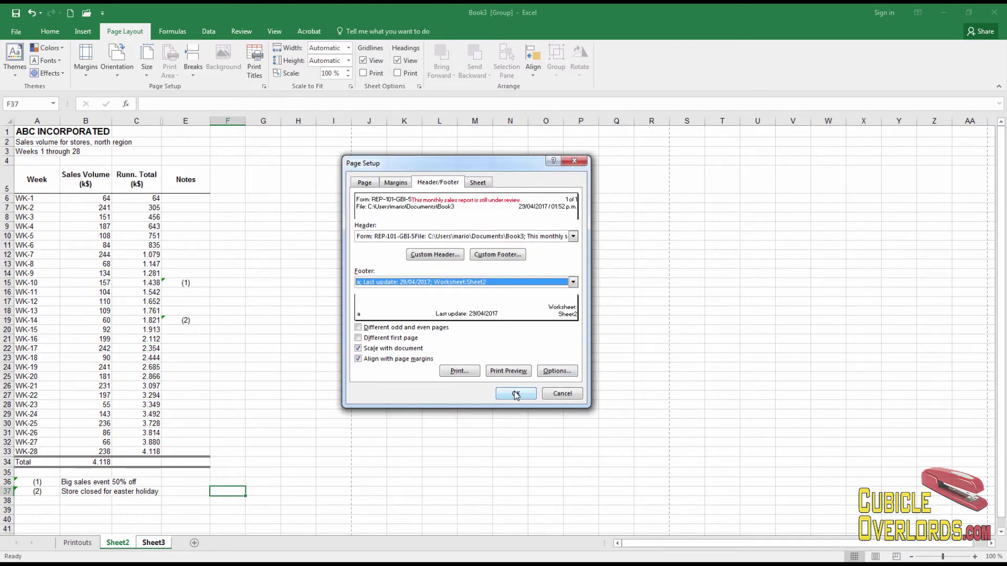
pyautogui.click(516, 394)
# - Ungroup to Sheet3, preview its printout with the shared header and footer, then return to Sheet2
pyautogui.click(159, 543)
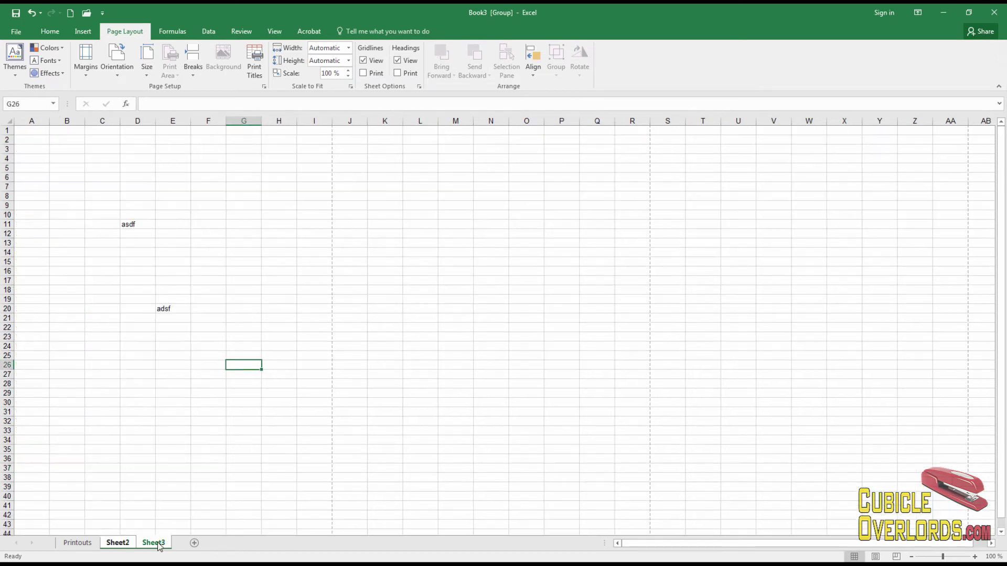
pyautogui.click(78, 543)
pyautogui.click(153, 543)
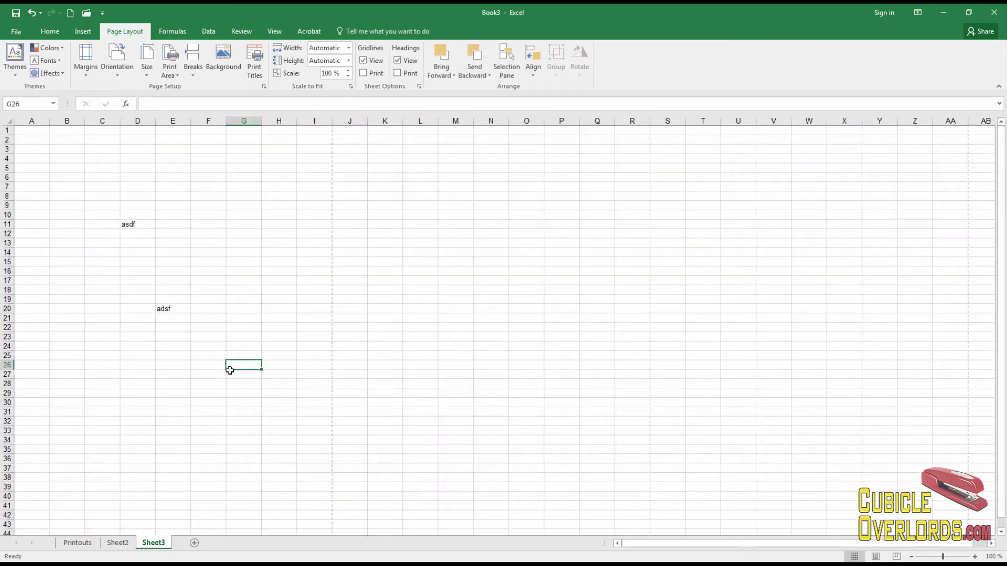
pyautogui.hotkey('ctrl', 'p')
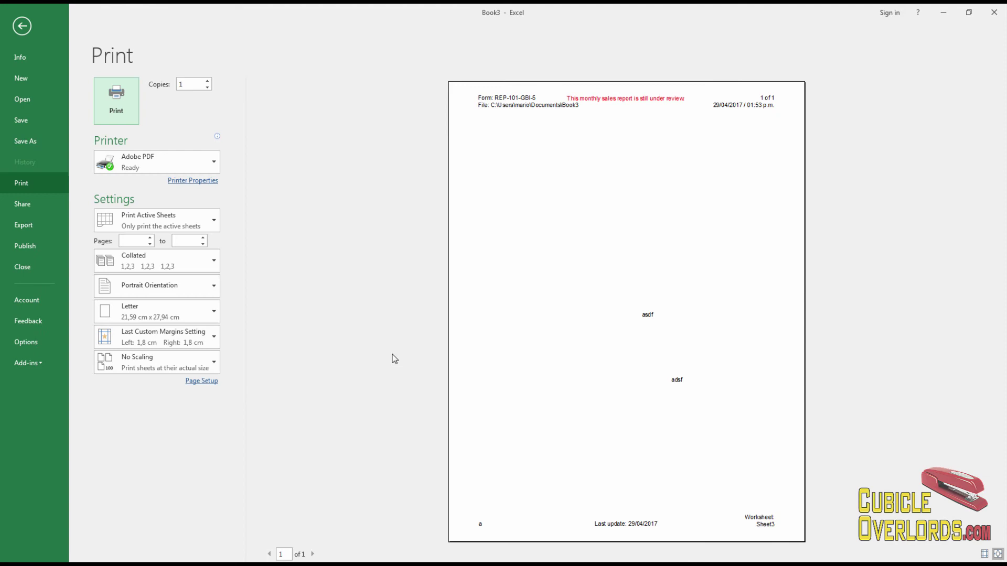
pyautogui.press('Escape')
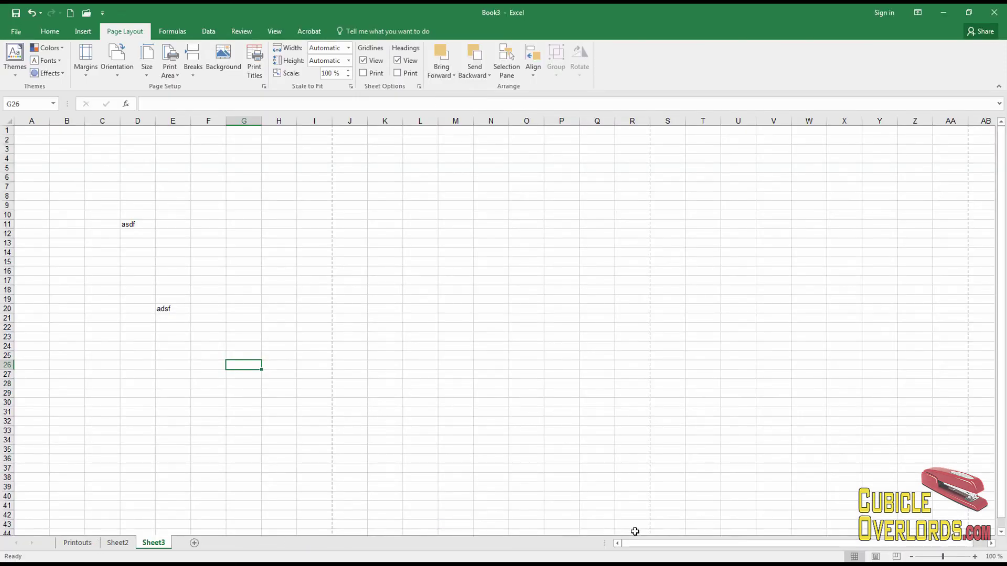
pyautogui.click(117, 543)
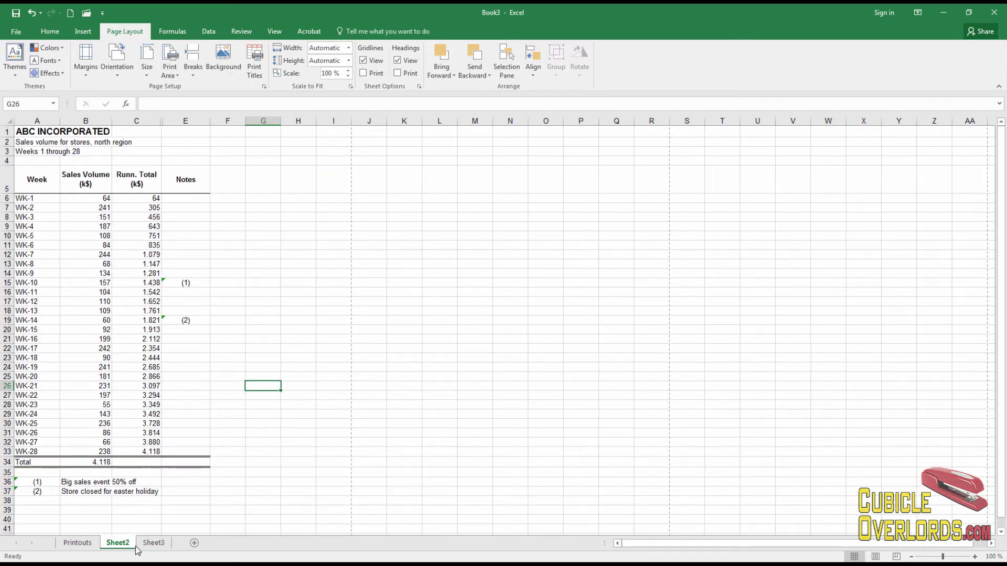
# - Regroup Sheet2 with Sheet3, review their shared Header/Footer settings, and select cell A2
pyautogui.keyDown('ctrl'); pyautogui.click(153, 542); pyautogui.keyUp('ctrl')
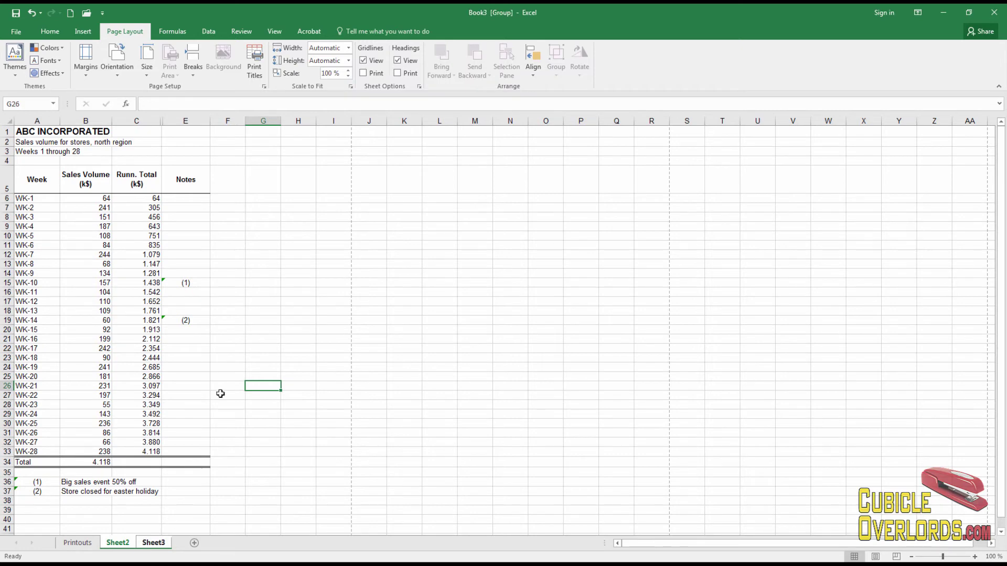
pyautogui.click(263, 86)
pyautogui.click(435, 183)
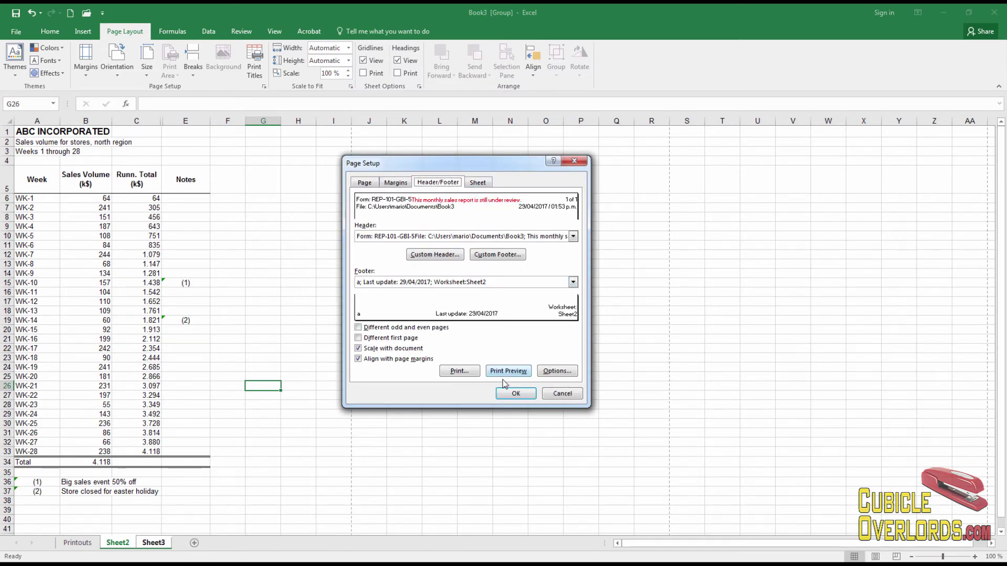
pyautogui.click(525, 393)
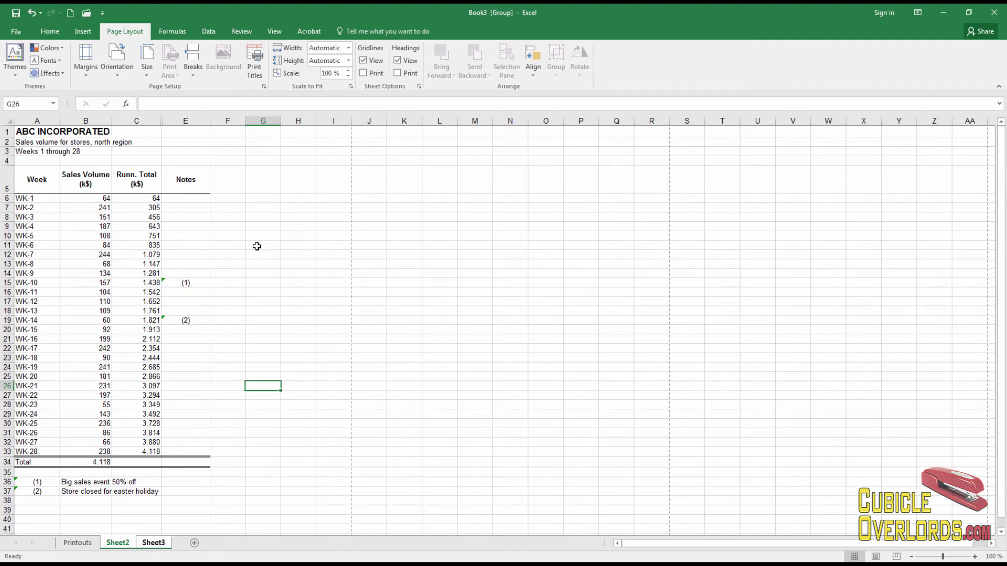
pyautogui.click(240, 186)
pyautogui.click(30, 144)
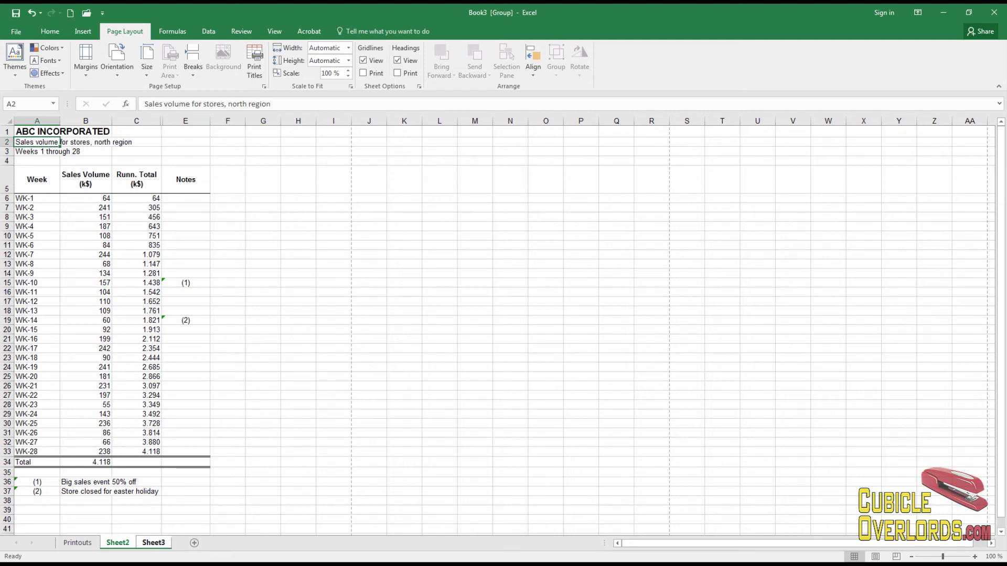